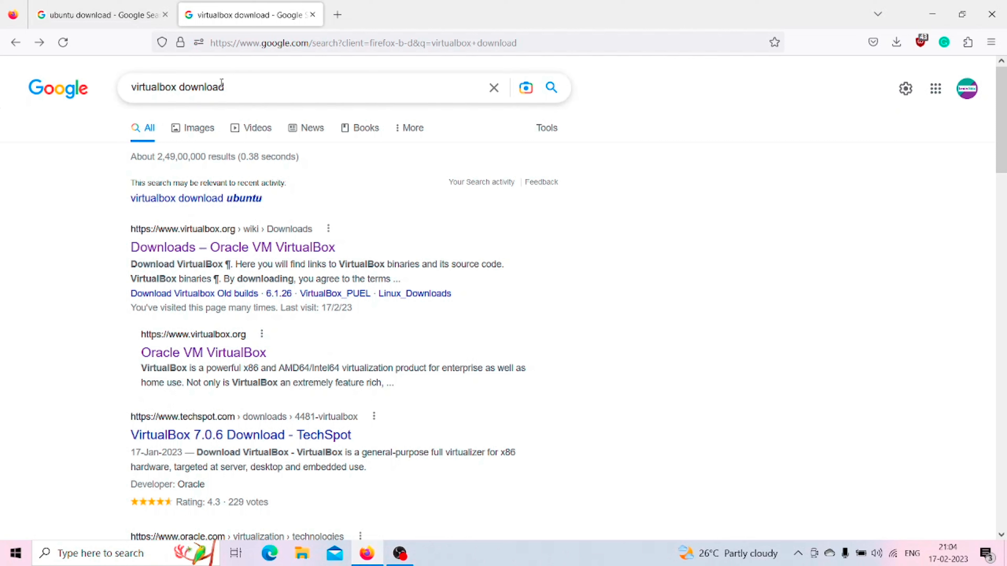
Step: Open the Oracle VM VirtualBox Downloads page from the virtualbox download search results
double_click(233, 89)
left_click(4, 182)
left_click(157, 250)
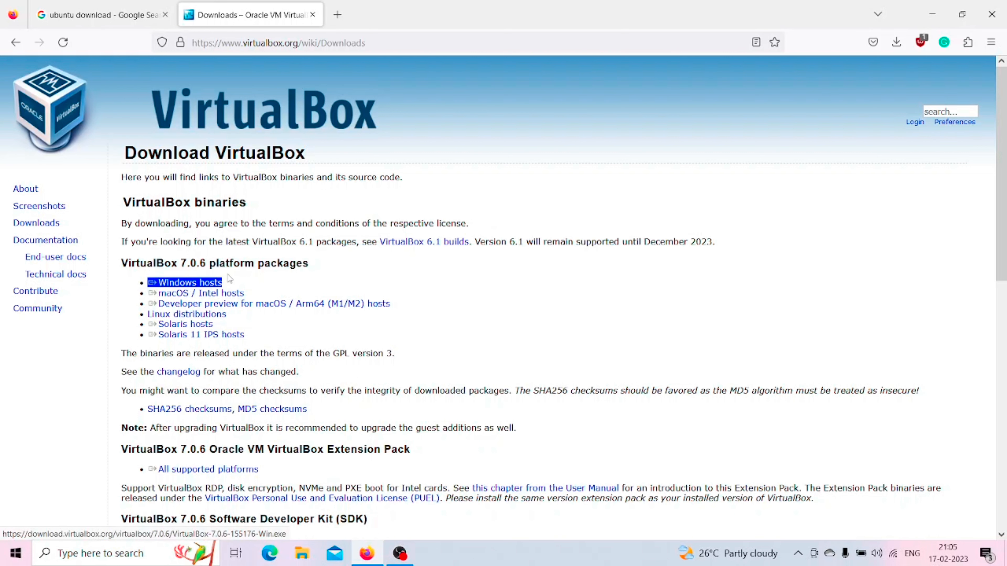
Step: Switch to File Explorer, look through the Downloads folder for the VirtualBox installer, and minimise the window
left_click(301, 553)
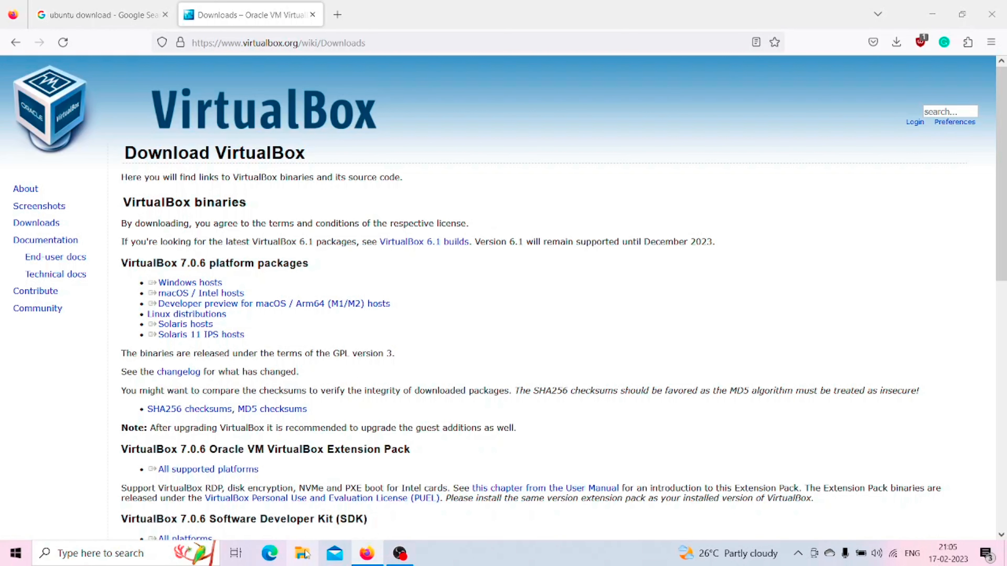
left_click(117, 329)
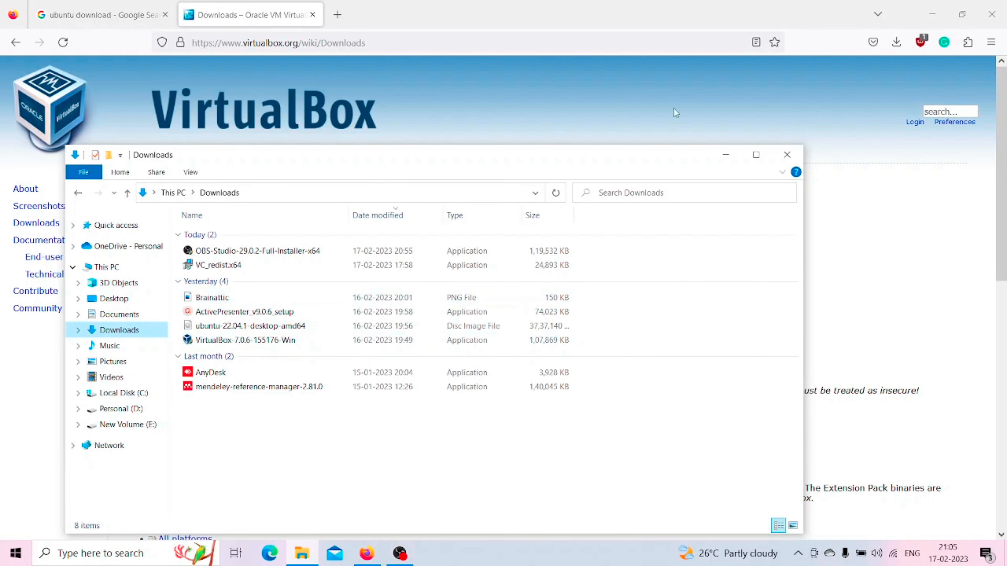
left_click(727, 162)
Step: Open the Download Ubuntu Desktop page from the ubuntu download search results and examine the Ubuntu 22.04.1 LTS section
left_click(126, 7)
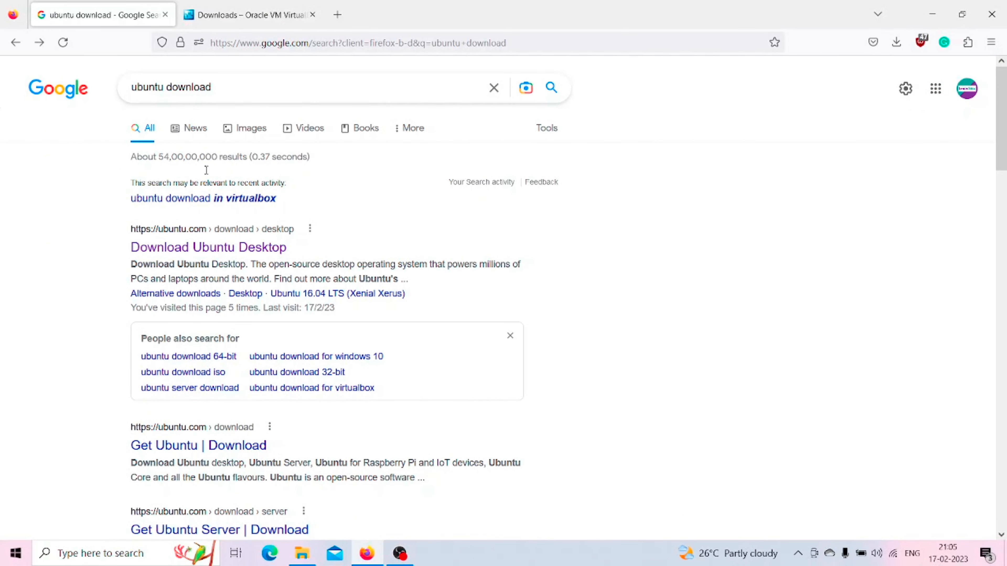
left_click(210, 251)
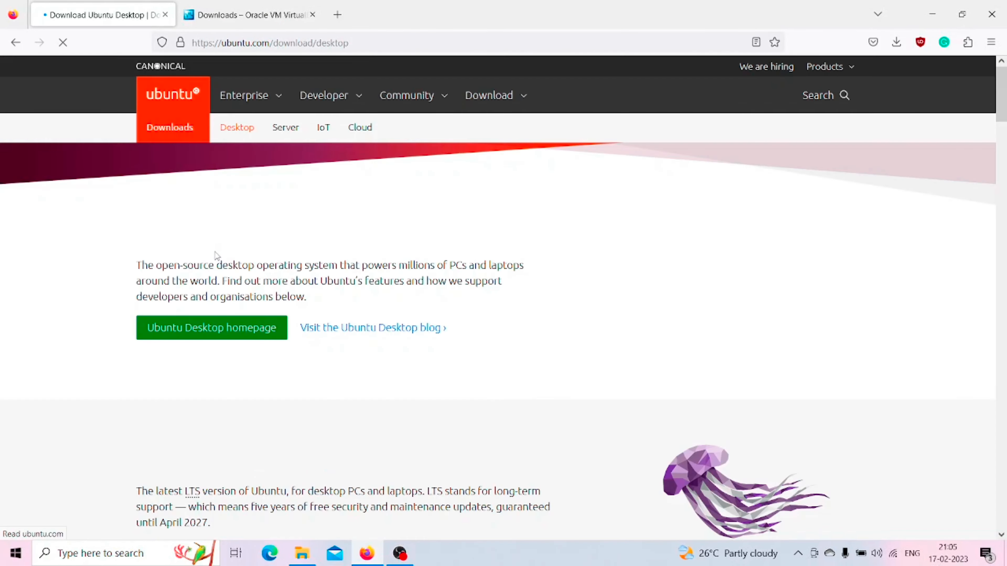
scroll(335, 231, "down", 4)
scroll(352, 196, "up", 4)
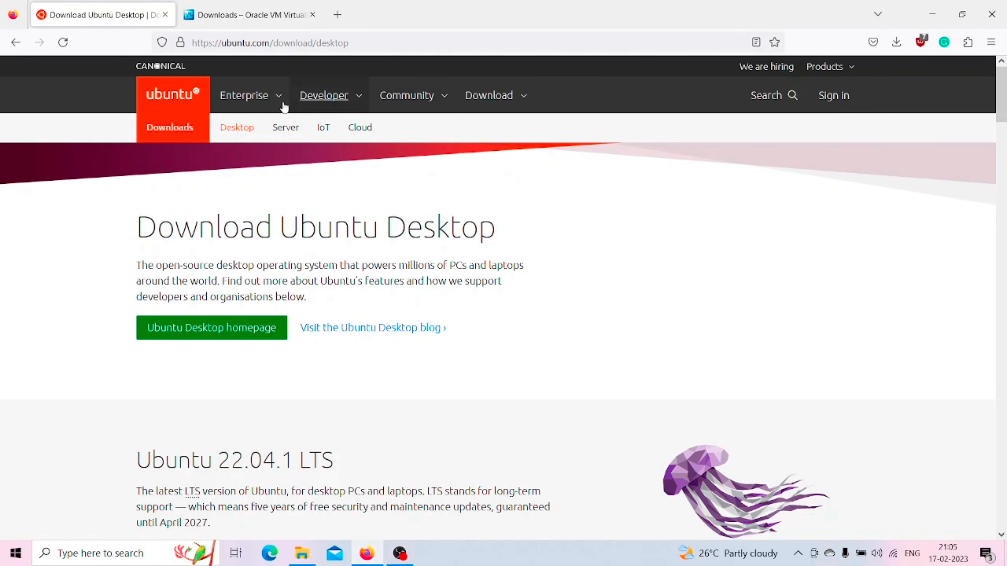
scroll(477, 392, "down", 3)
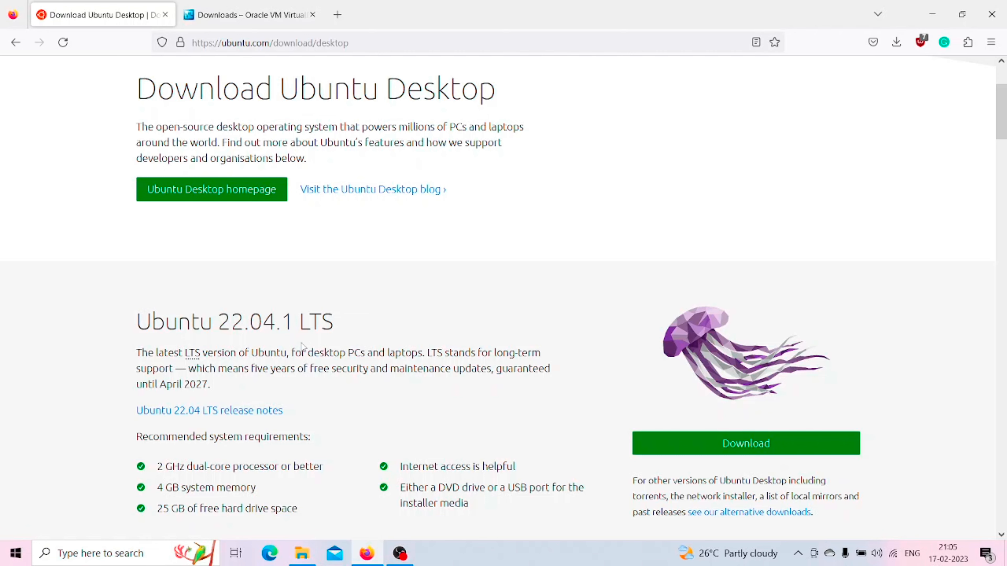
scroll(311, 342, "down", 3)
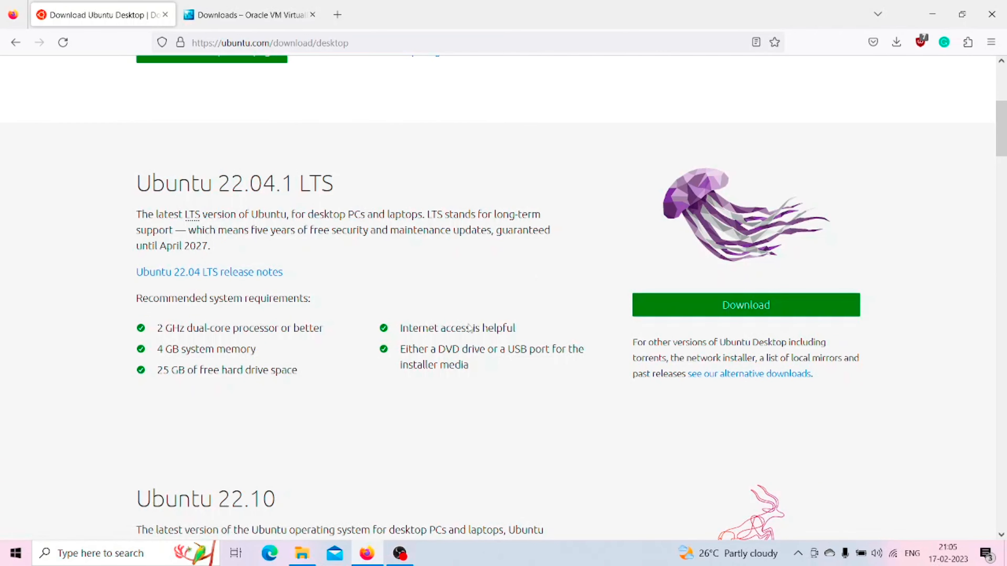
Step: Launch the VirtualBox-7.0.6-155176-Win installer from the Downloads folder, allow it to run, and minimise the File Explorer and browser windows
left_click(302, 553)
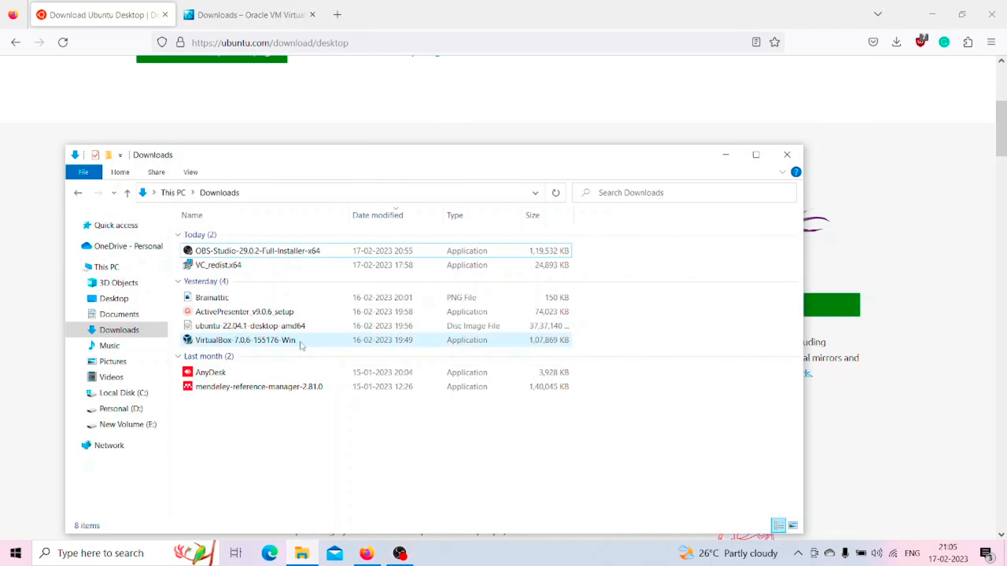
left_click(304, 333)
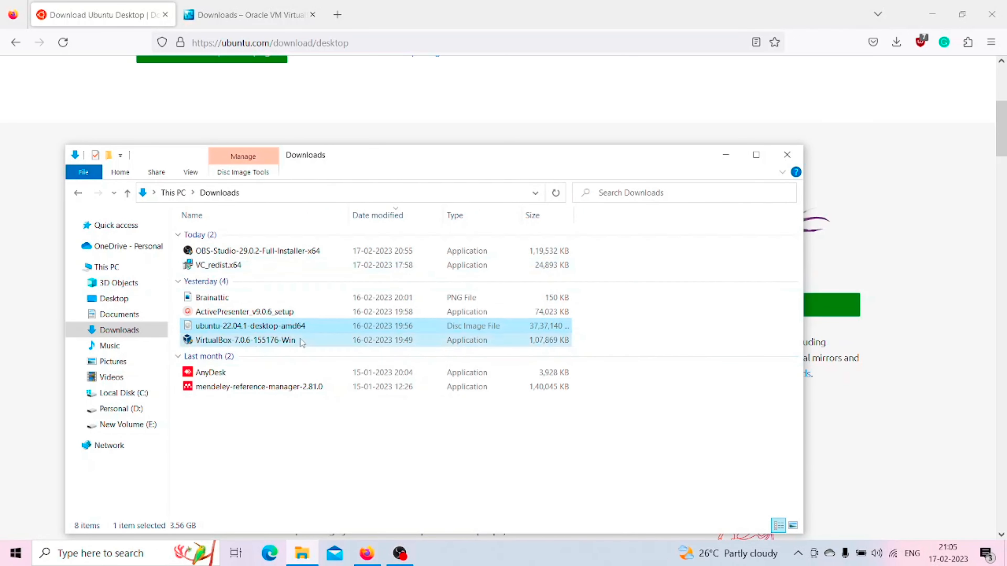
double_click(301, 341)
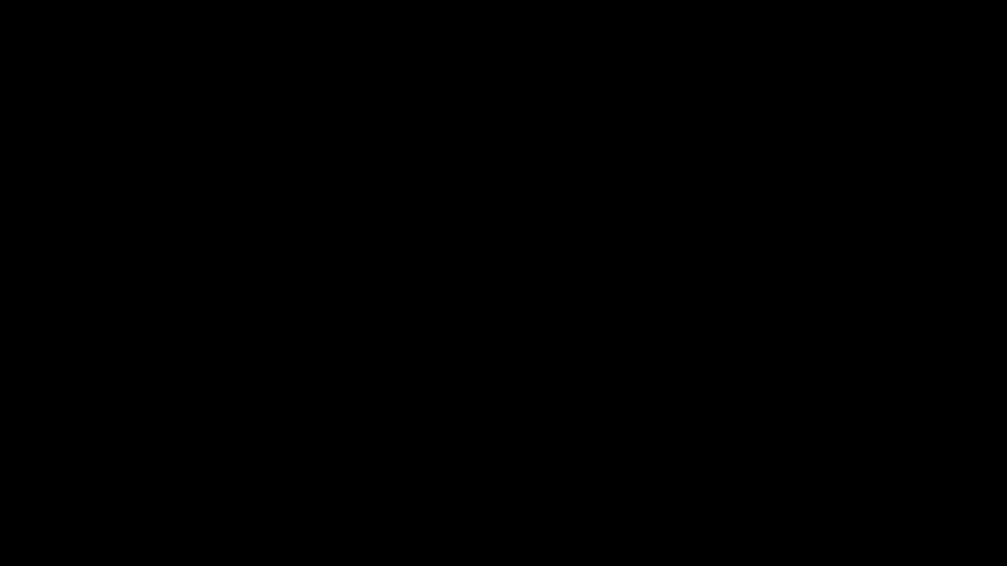
left_click(402, 369)
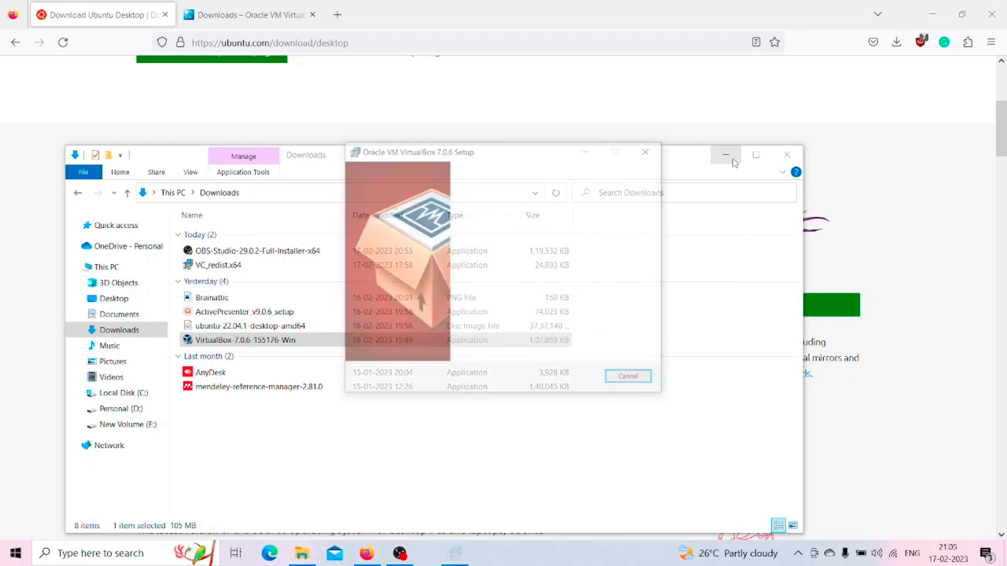
left_click(733, 159)
left_click(932, 14)
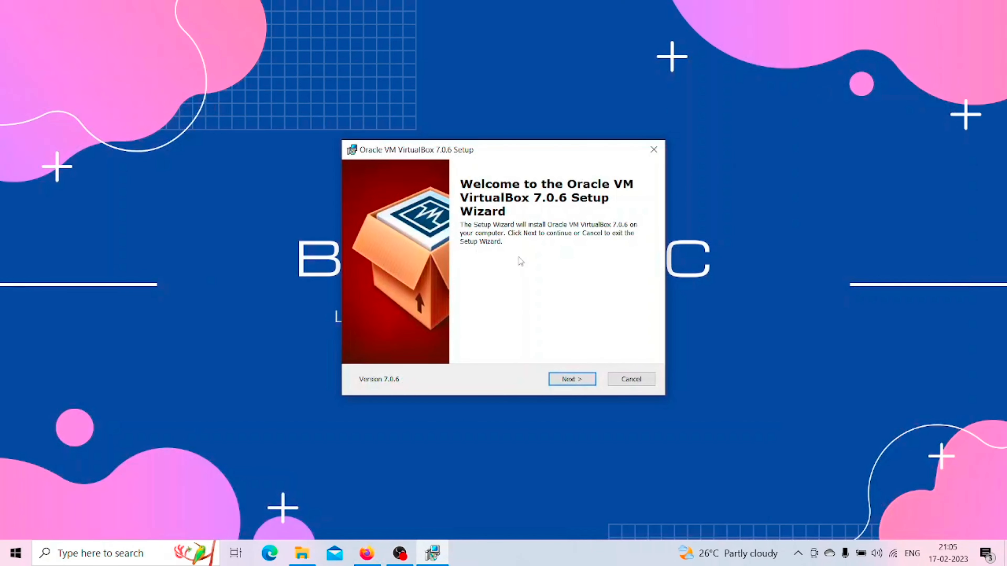
Step: Install VirtualBox 7.0.6 with the default features and location, accepting the network and Python prompts, and start it on finishing
left_click(567, 381)
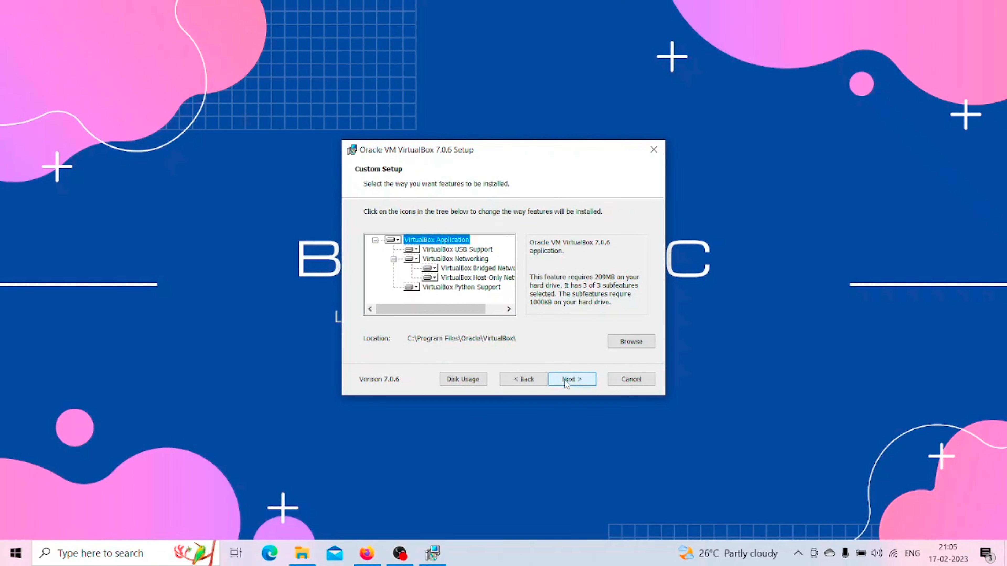
left_click(566, 381)
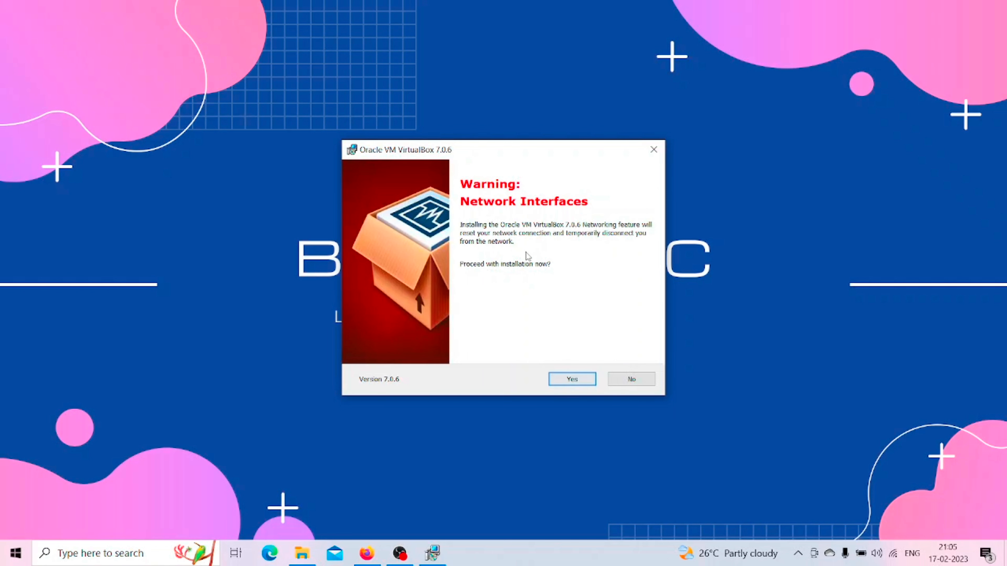
left_click(570, 381)
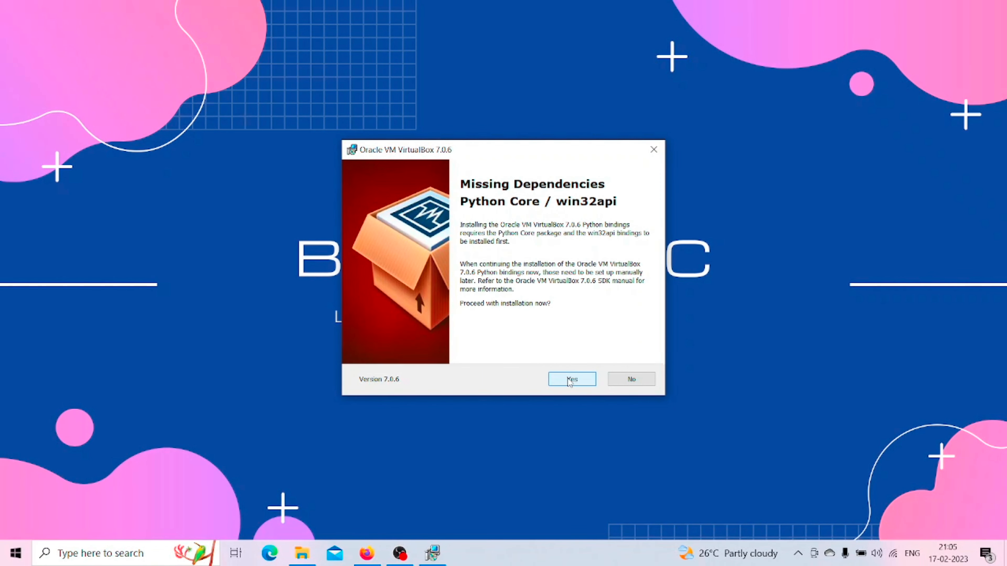
left_click(569, 381)
left_click(569, 380)
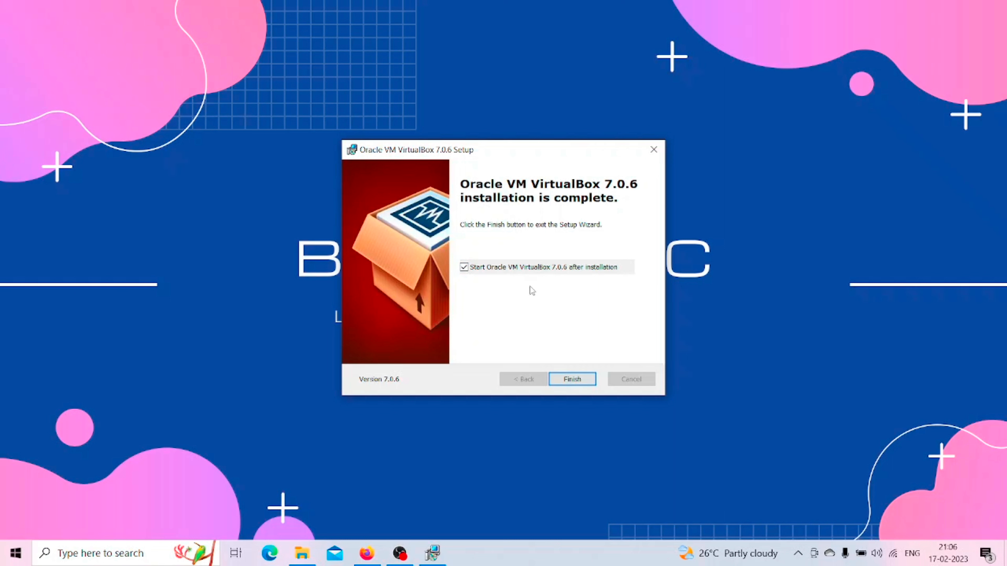
left_click(573, 378)
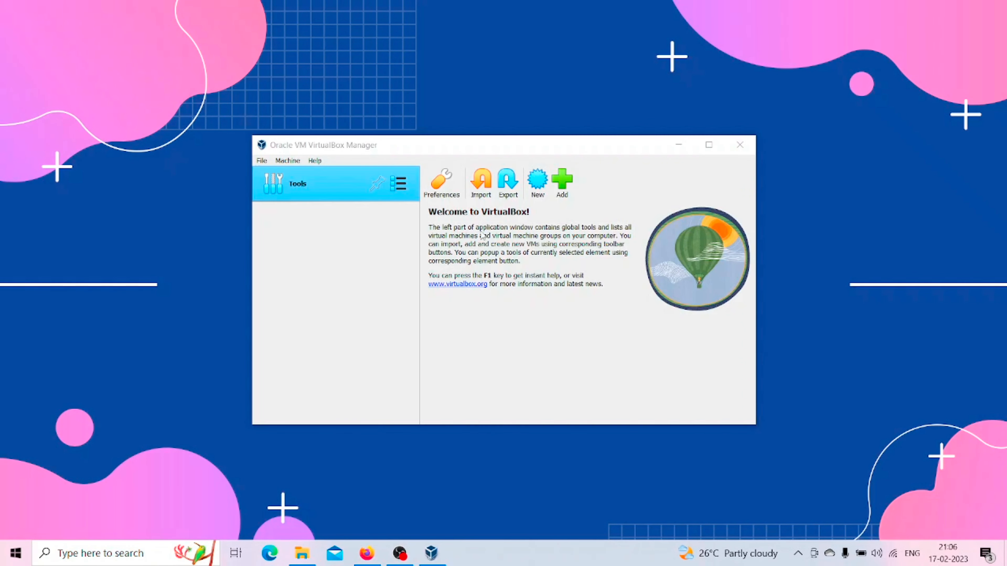
Step: Begin a new virtual machine named Ubuntu without an ISO image and continue to its hardware settings
left_click(538, 183)
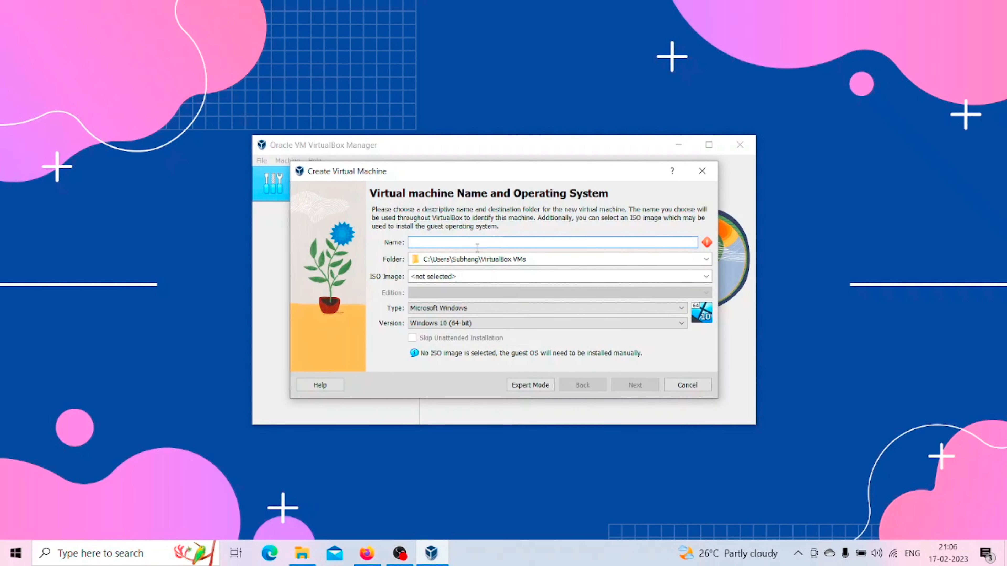
type("z")
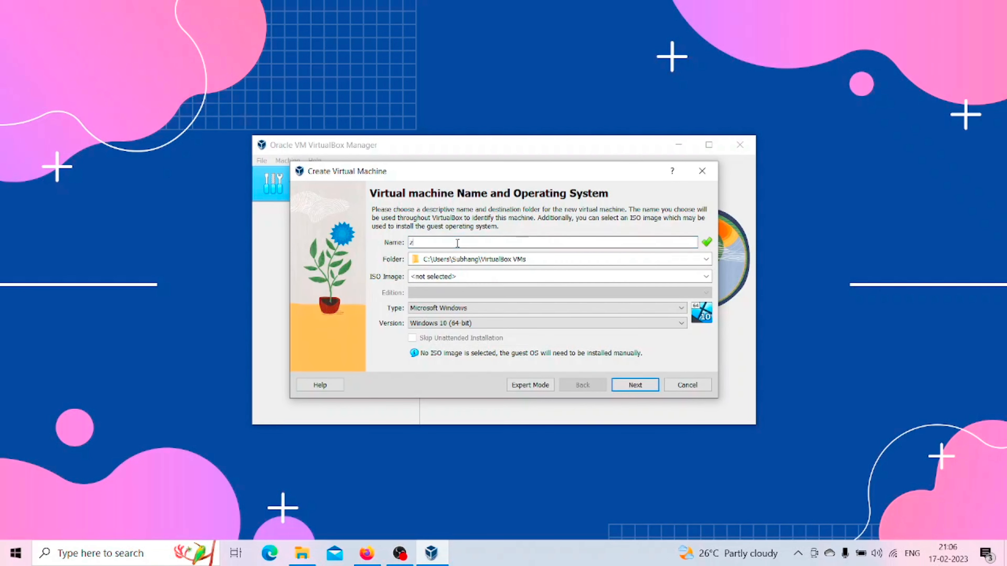
key("BackSpace")
type("Ubuntu")
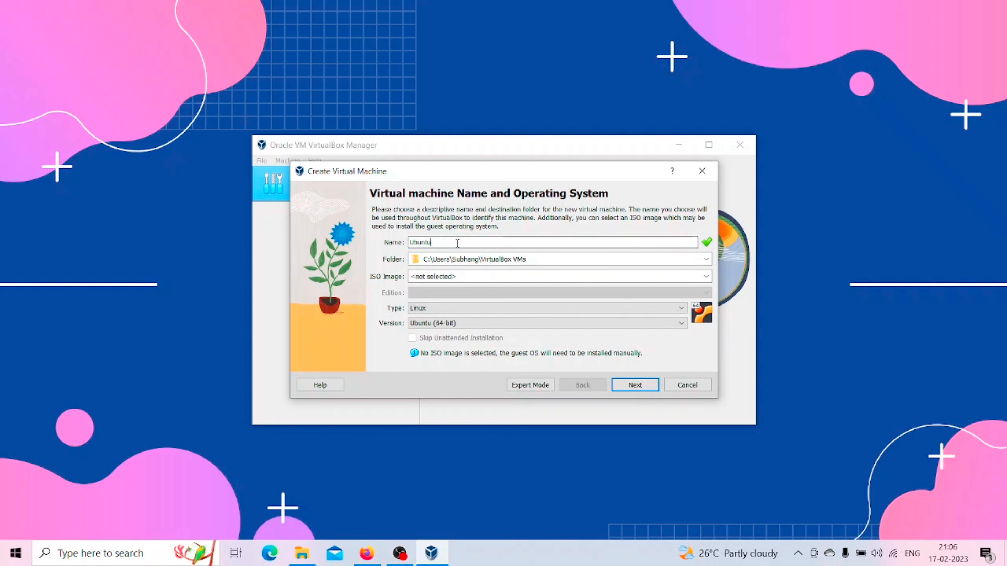
left_click(642, 390)
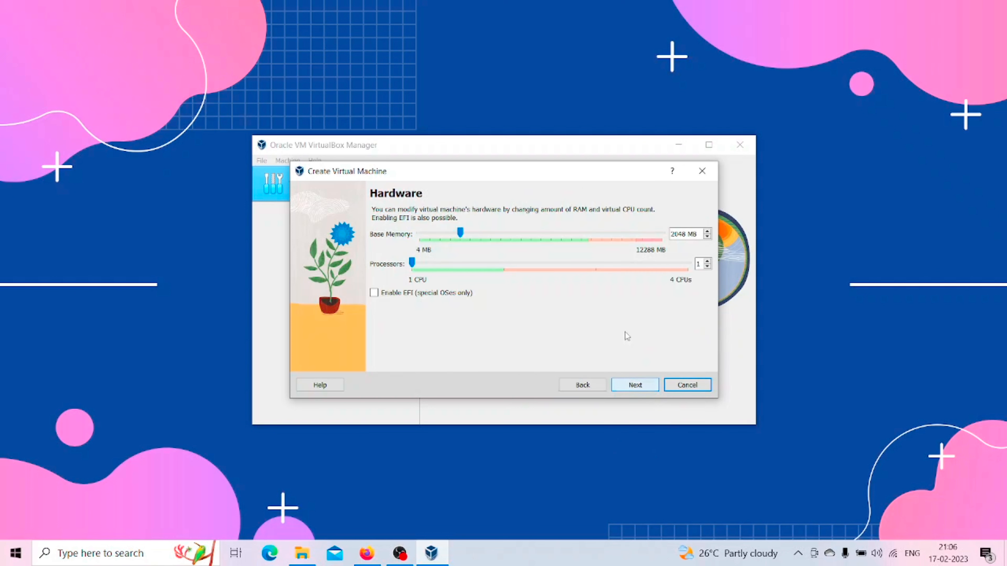
Step: Set the base memory to 4000 MB and finish creating the machine with a new 25 GB virtual hard disk
left_click(679, 234)
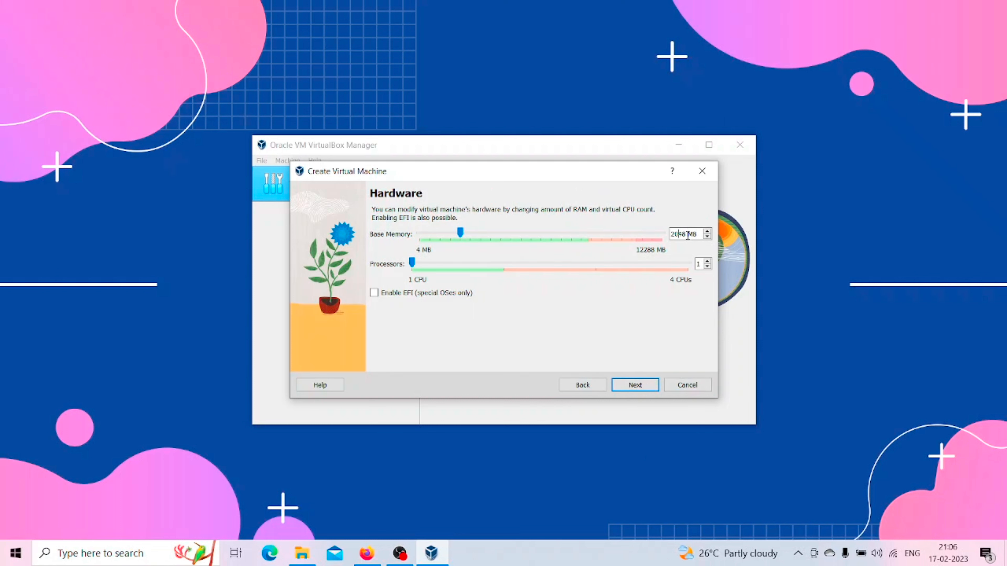
left_click_drag(697, 234, 668, 232)
type("4000")
left_click(635, 387)
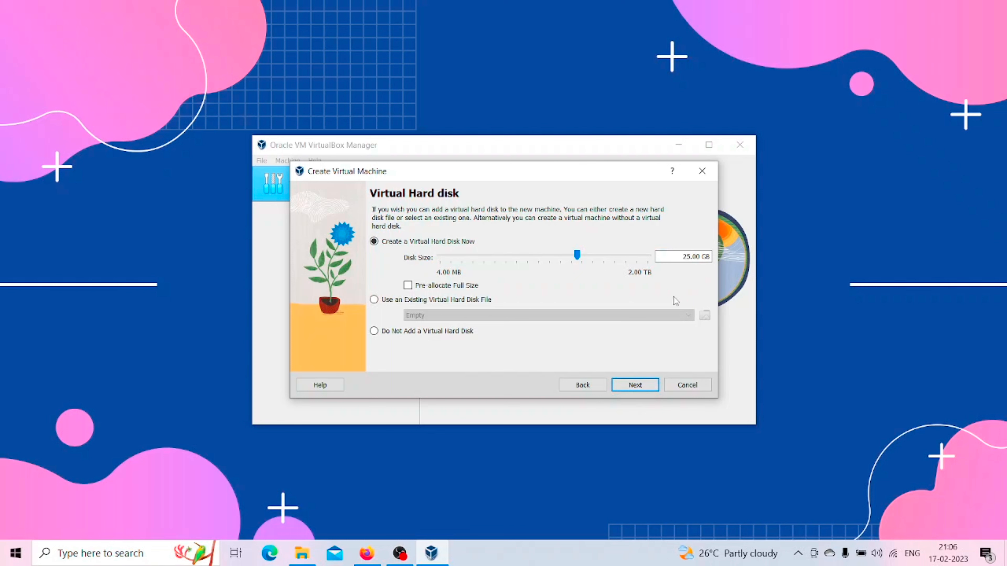
left_click(634, 384)
left_click(635, 385)
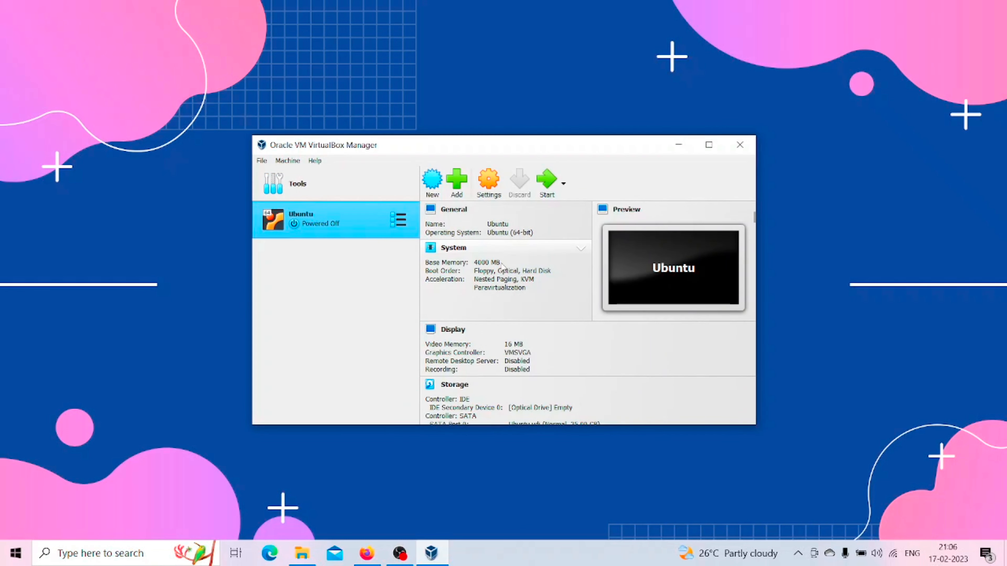
Step: Attach the ubuntu-22.04.1-desktop-amd64 image from Downloads to the Ubuntu machine's empty IDE optical drive and save the settings
scroll(507, 370, "down", 1)
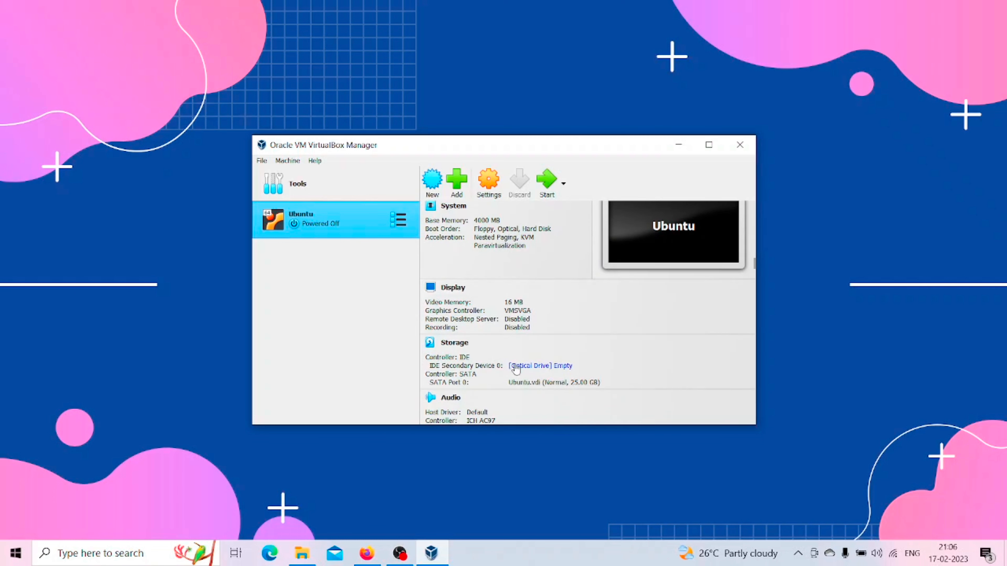
scroll(515, 373, "down", 2)
scroll(516, 394, "up", 3)
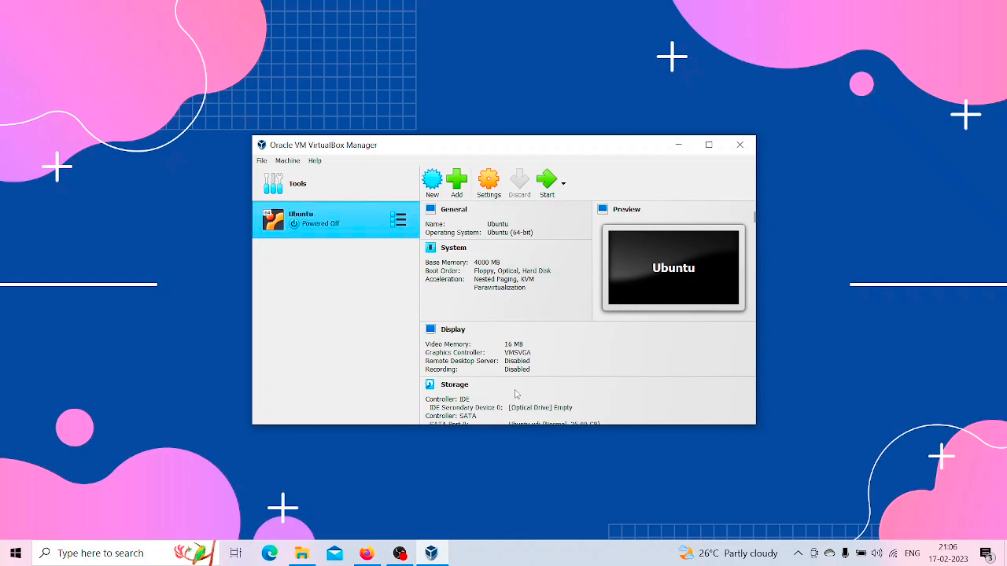
left_click(486, 186)
left_click(382, 238)
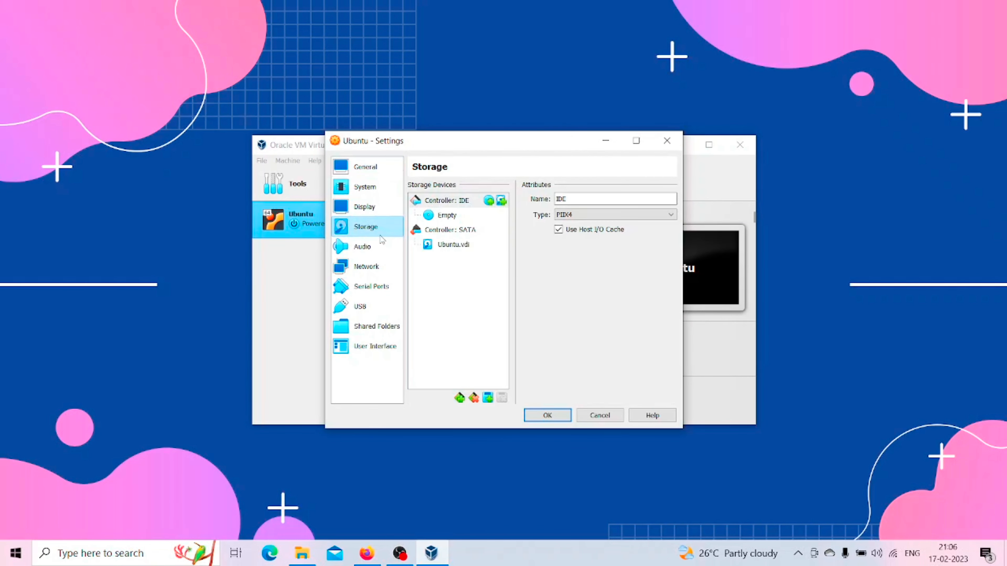
left_click(437, 218)
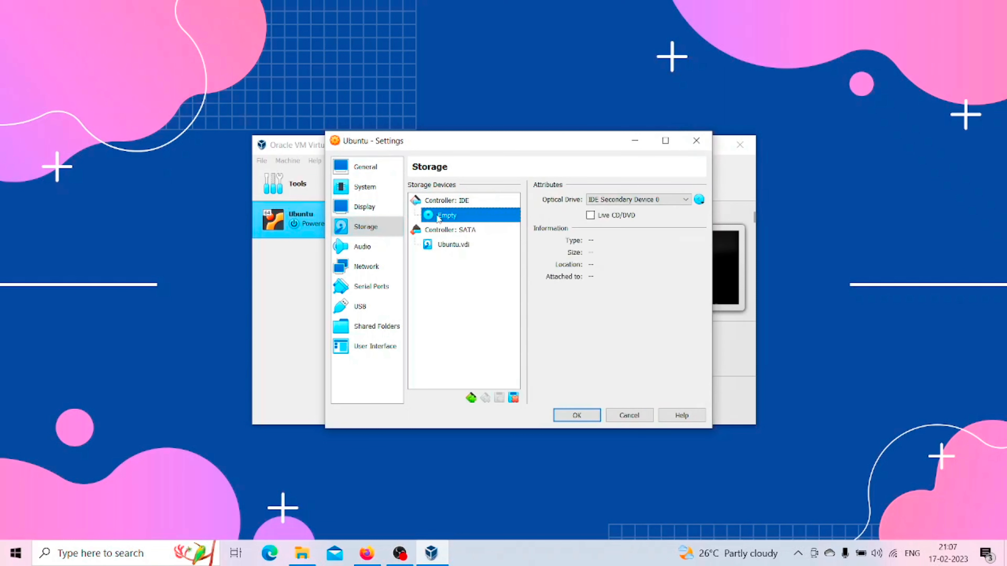
left_click(699, 199)
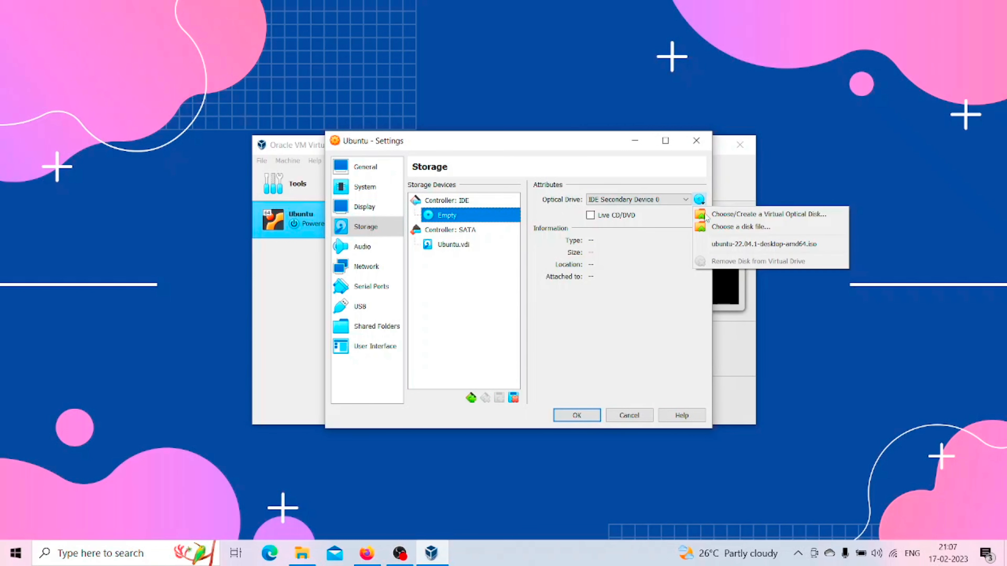
left_click(729, 226)
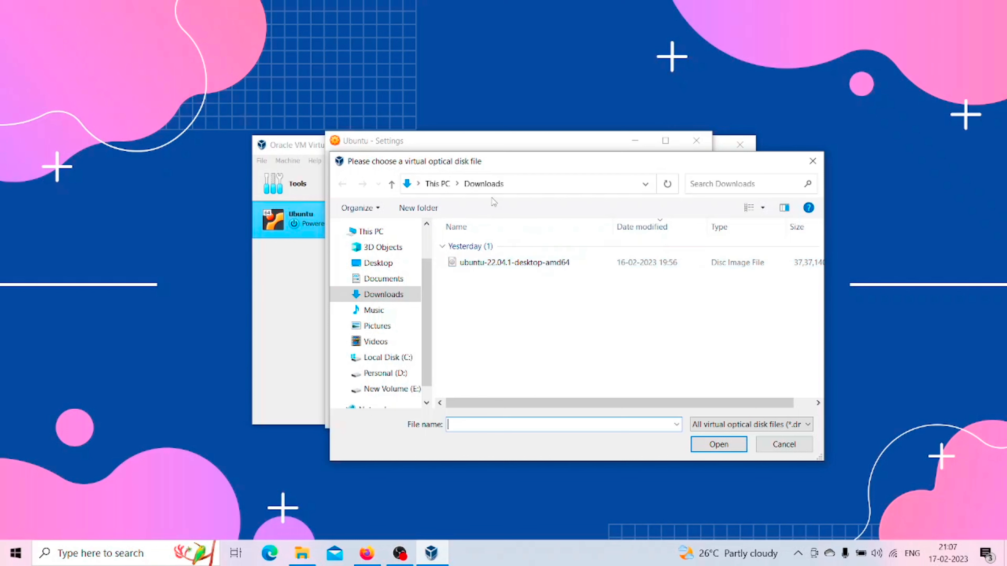
left_click(522, 271)
double_click(523, 271)
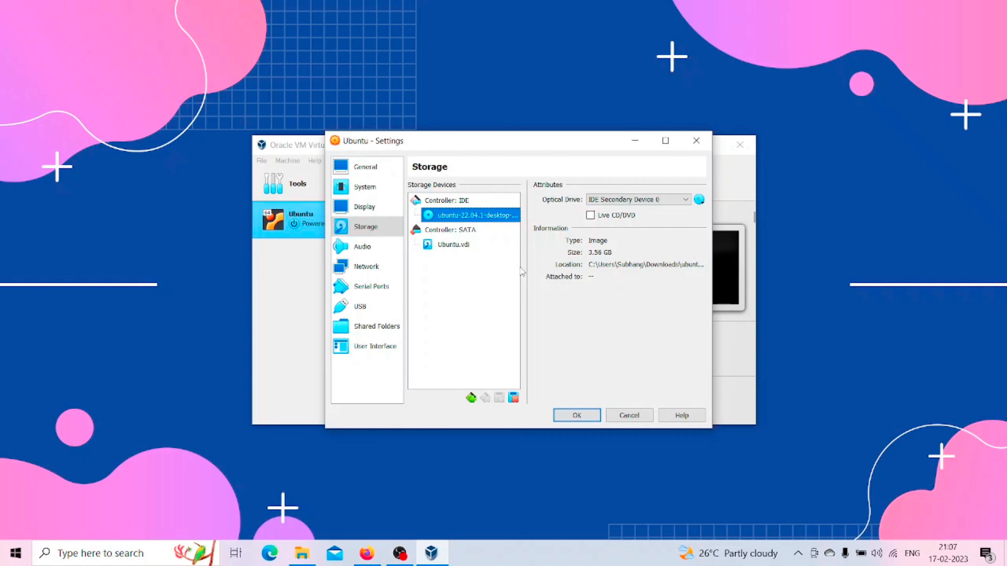
left_click(587, 420)
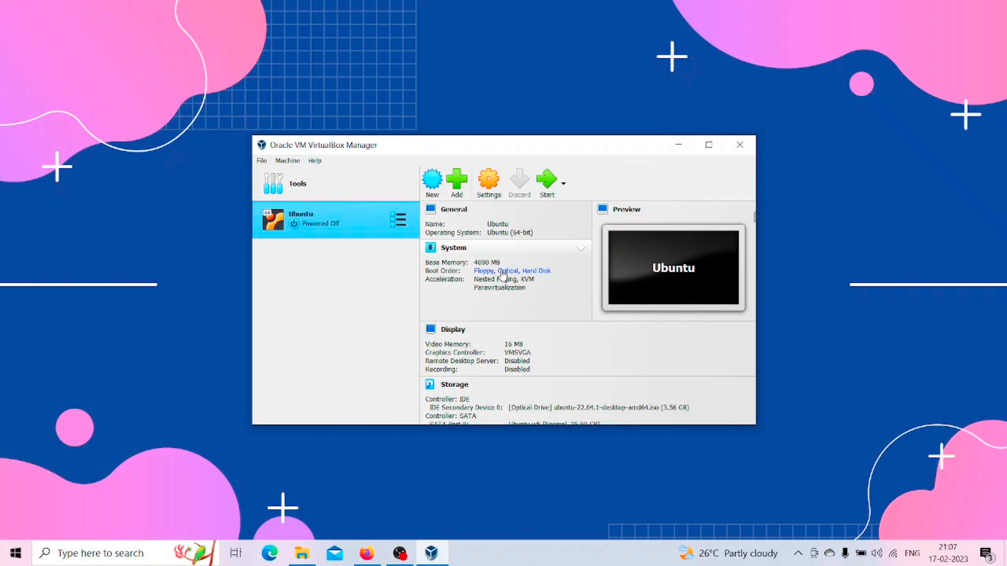
Step: Start the Ubuntu virtual machine, boot it with the Try or Install Ubuntu entry and dismiss the keyboard and mouse notifications
left_click(541, 187)
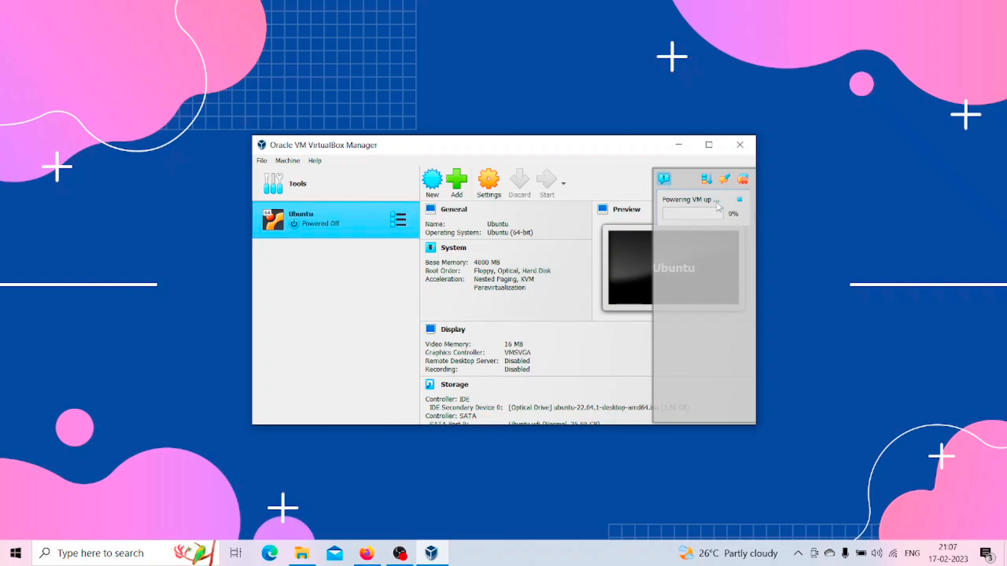
left_click(708, 144)
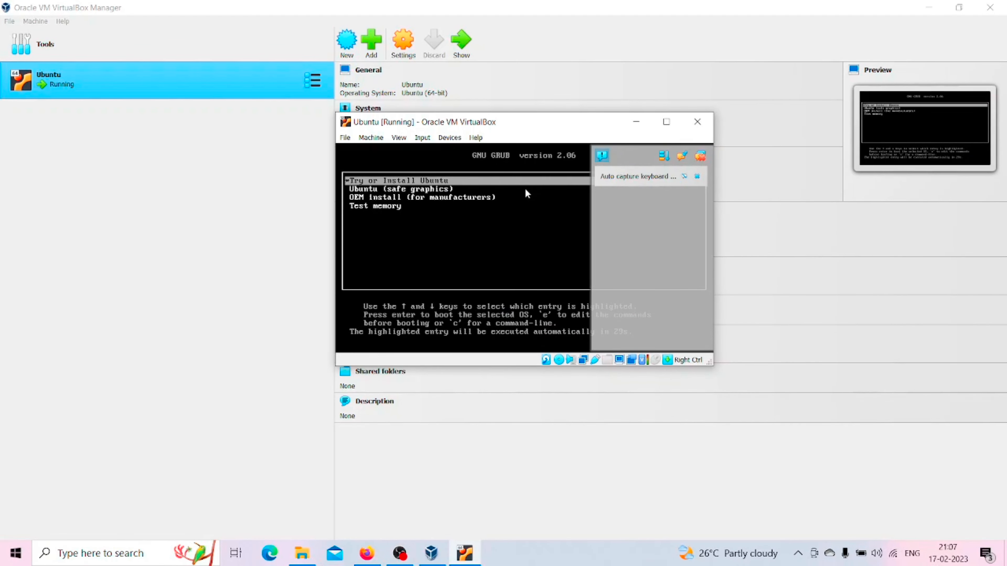
left_click(697, 178)
key("Return")
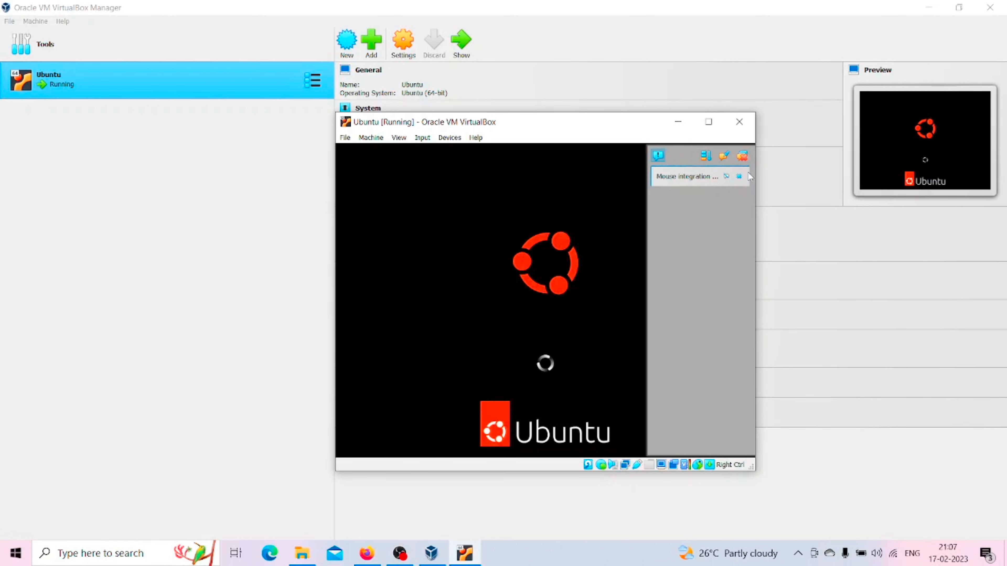
left_click(739, 176)
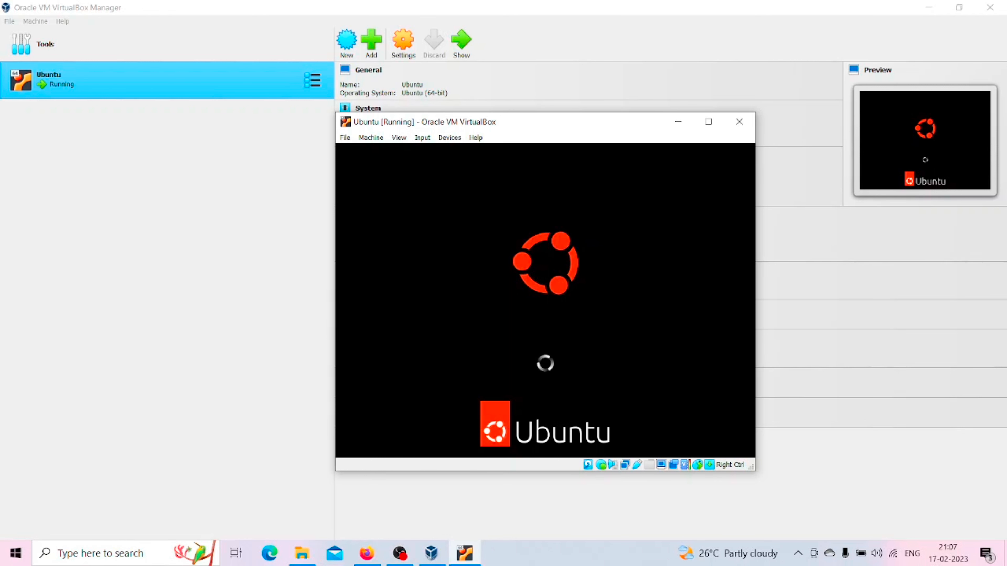
left_click(400, 553)
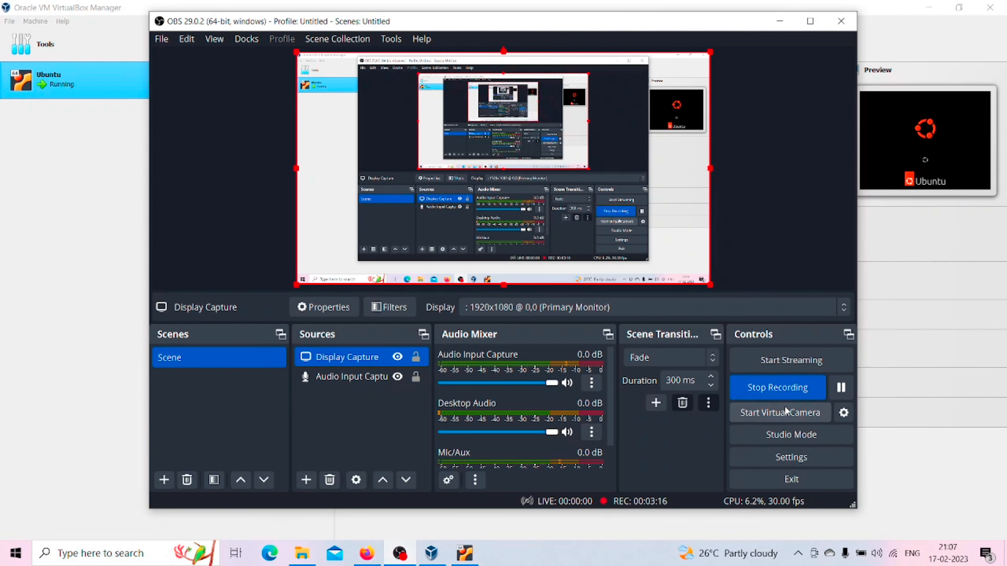
left_click(841, 387)
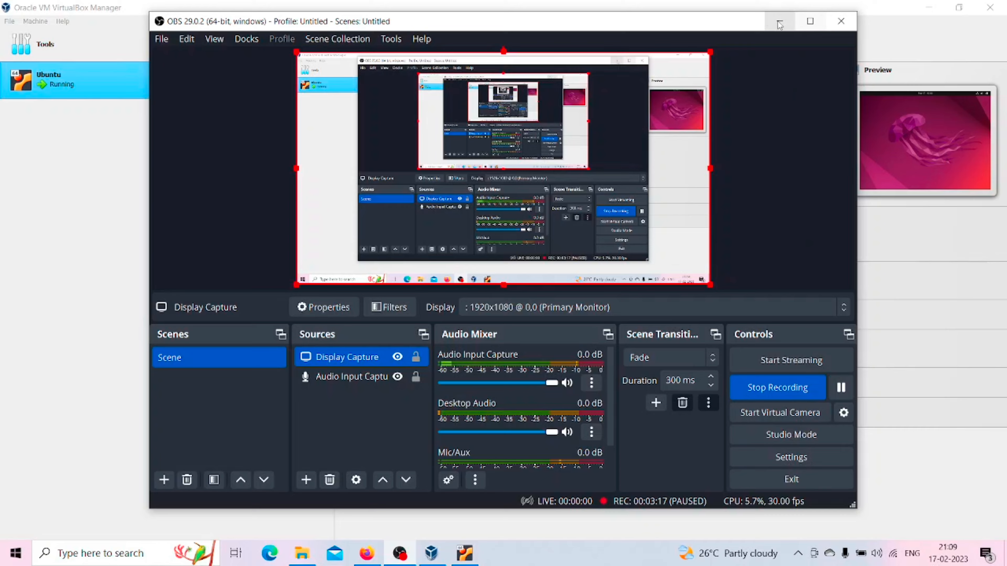
left_click(779, 24)
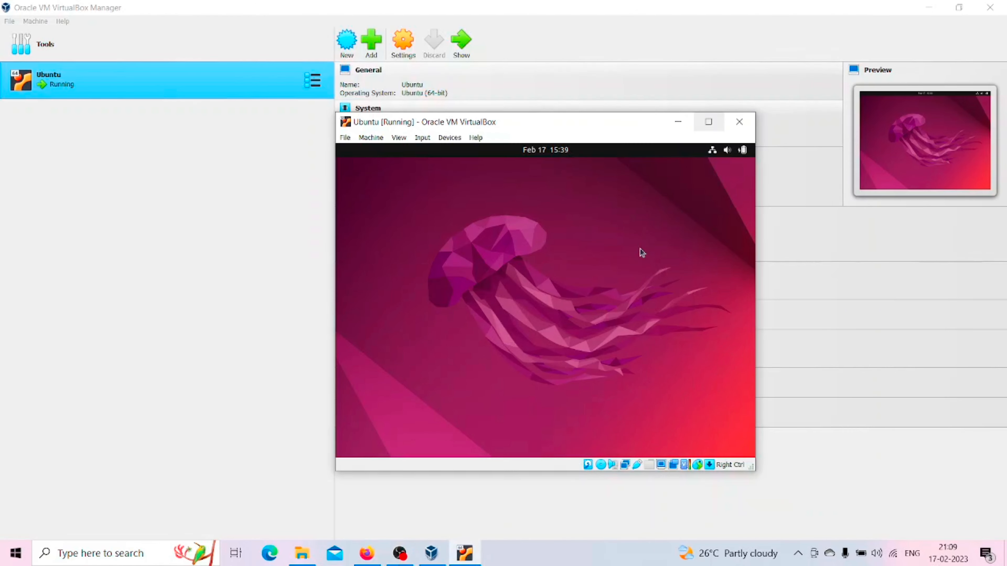
Step: Maximize the machine's window and begin installing Ubuntu in English with the English (US) keyboard, normal installation and updates downloaded during installation
left_click(700, 127)
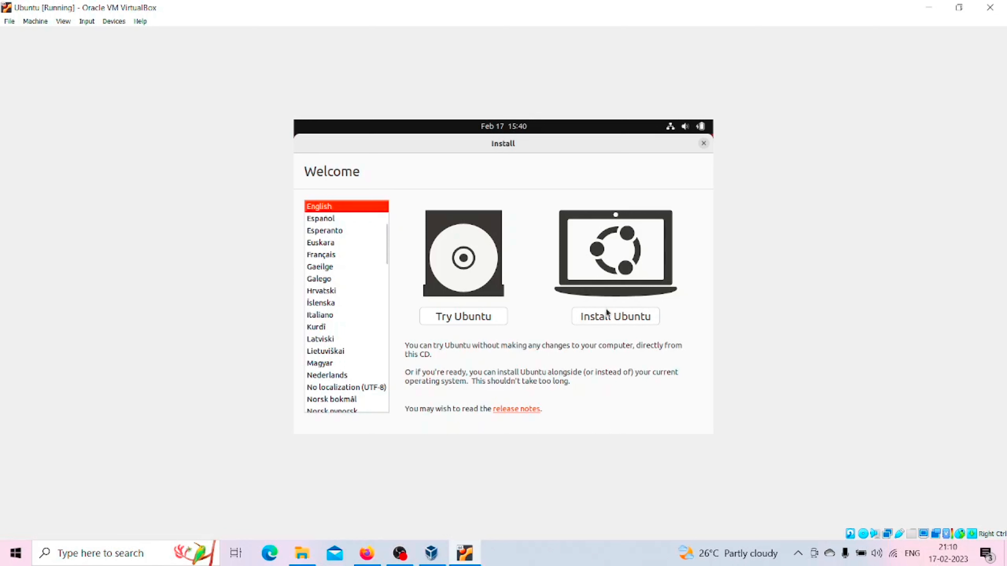
left_click(609, 323)
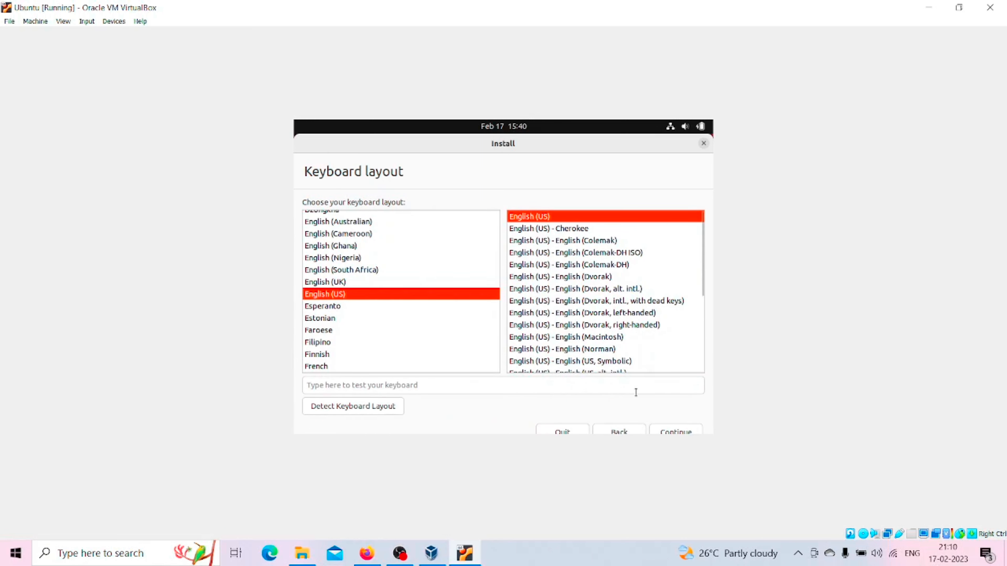
left_click(671, 430)
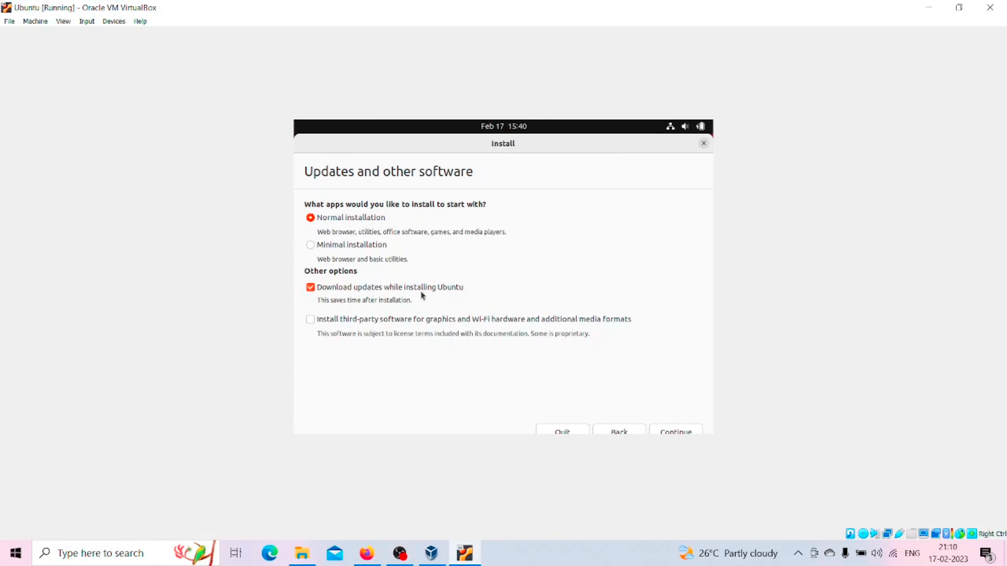
left_click(674, 431)
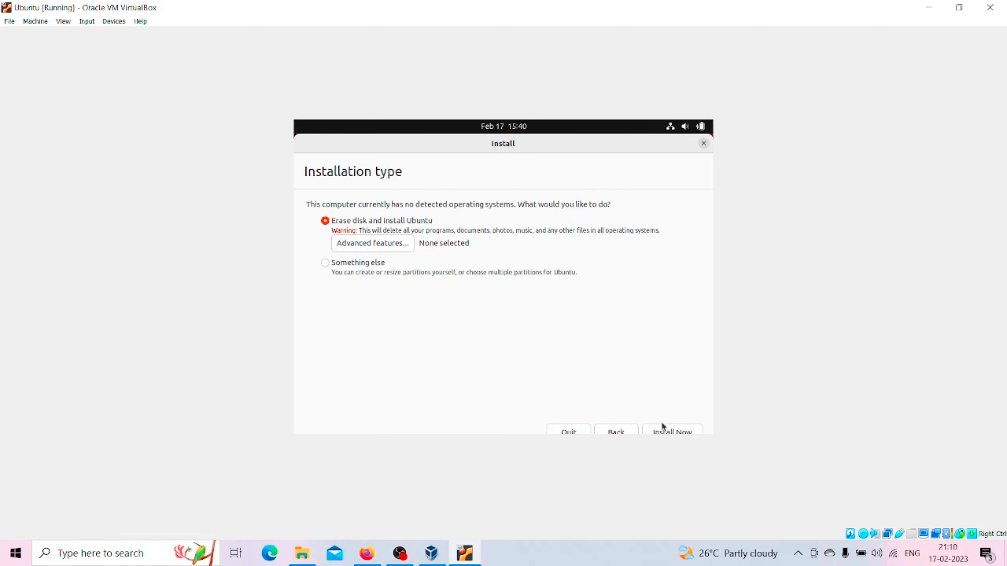
Step: Install with Erase disk and install Ubuntu, confirm writing the changes to disk, and accept Kolkata as the location
left_click(662, 430)
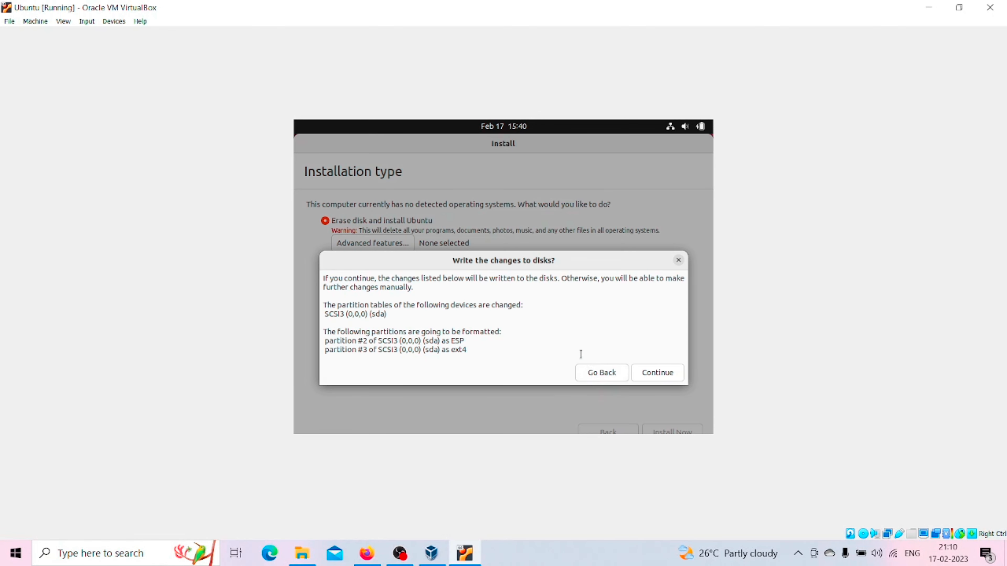
left_click(649, 375)
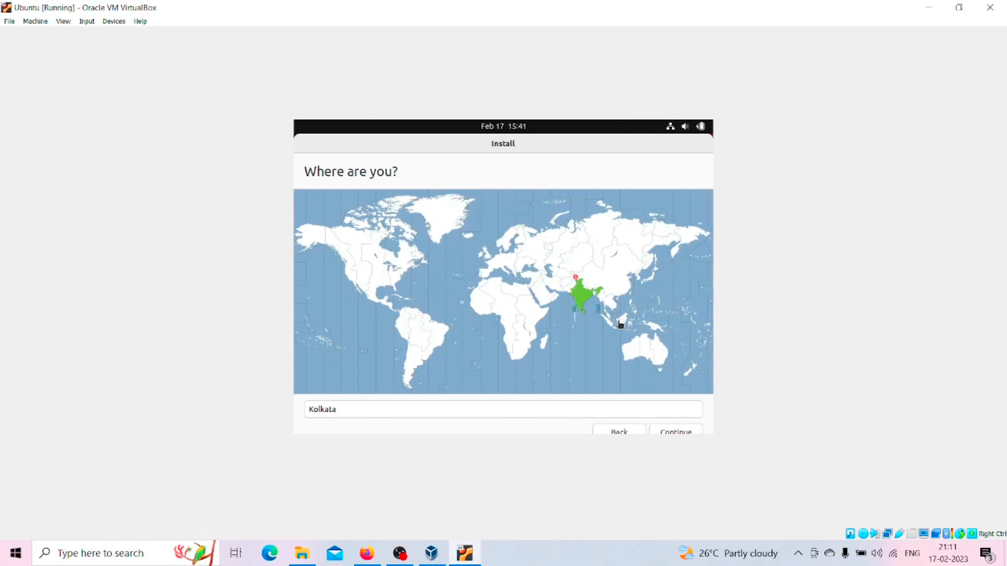
left_click(671, 432)
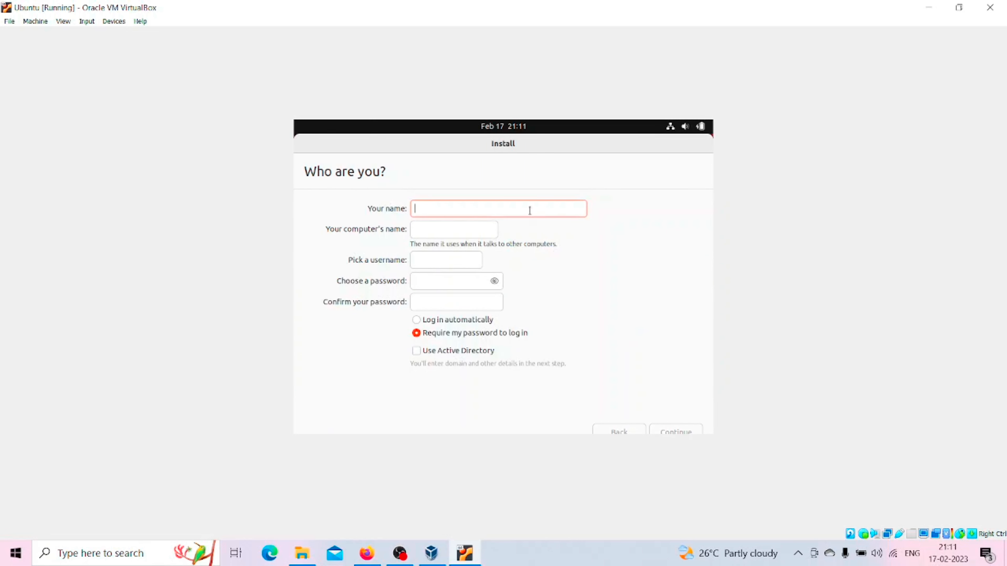
Step: Enter ubuntu as the name of the new account, keeping the computer name and username filled in from it
type("ub")
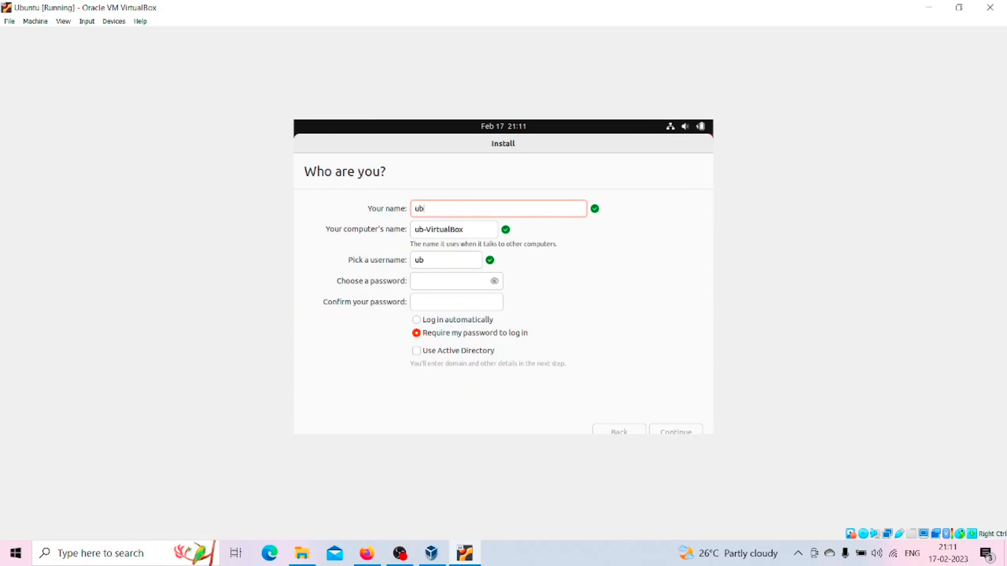
type("untu")
left_click(469, 286)
type("ub")
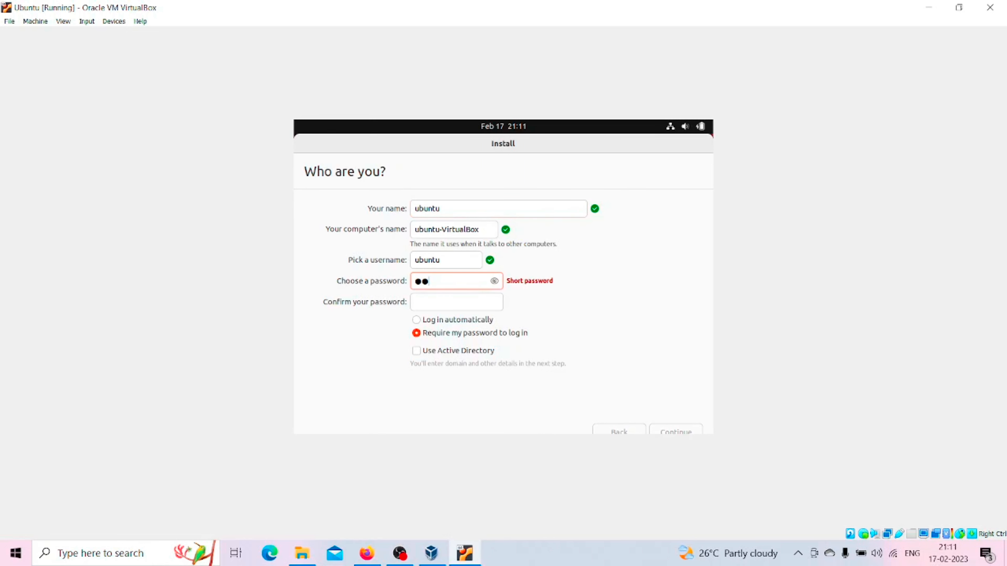
type("u")
key("BackSpace")
key("BackSpace")
key("BackSpace")
type("ubuntu12")
key("Tab")
type("ubunt")
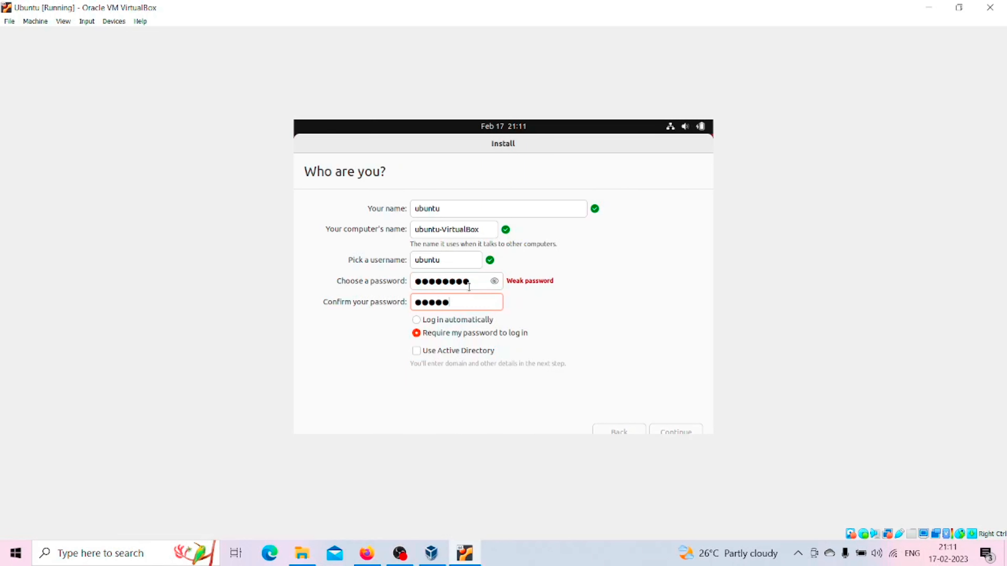
type("u123")
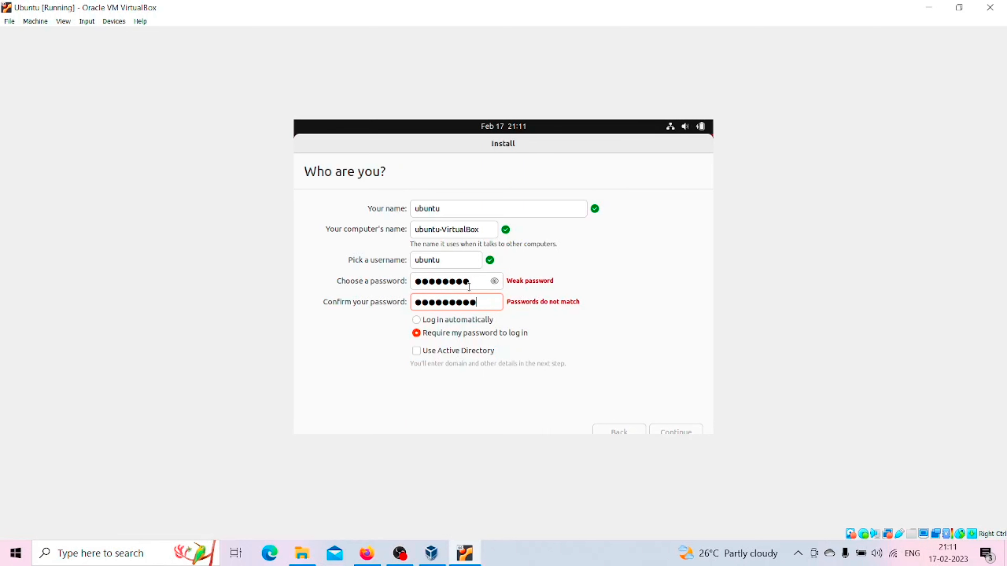
key("BackSpace")
key("BackSpace")
key("BackSpace")
key("BackSpace")
key("BackSpace")
key("BackSpace")
key("BackSpace")
key("BackSpace")
key("BackSpace")
left_click(469, 287)
key("BackSpace")
key("BackSpace")
key("BackSpace")
key("BackSpace")
key("BackSpace")
key("BackSpace")
key("BackSpace")
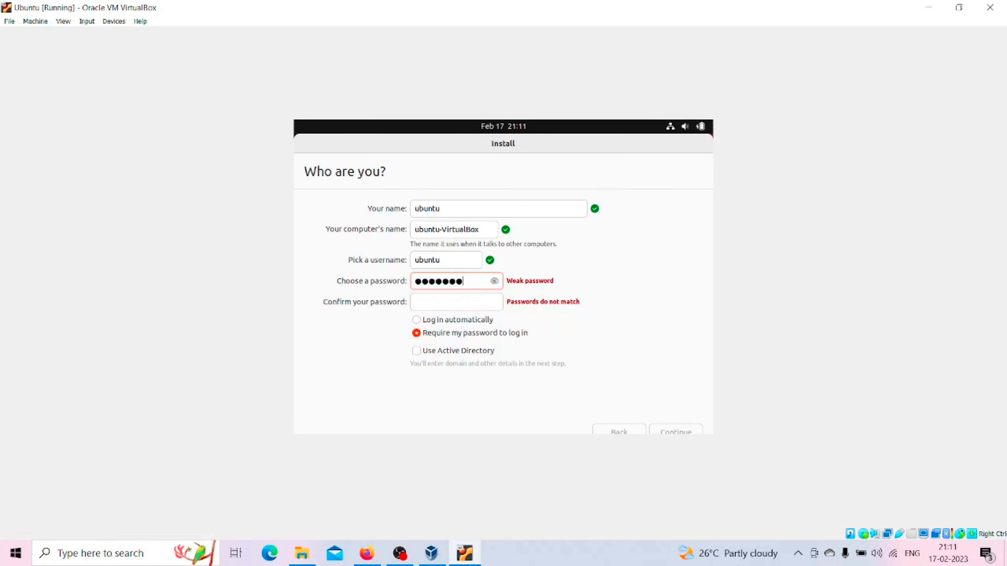
key("BackSpace")
Step: Enter the account password, repeat it in the confirmation field, and continue with the installation requiring the password to log in
type("●●●●●●●●")
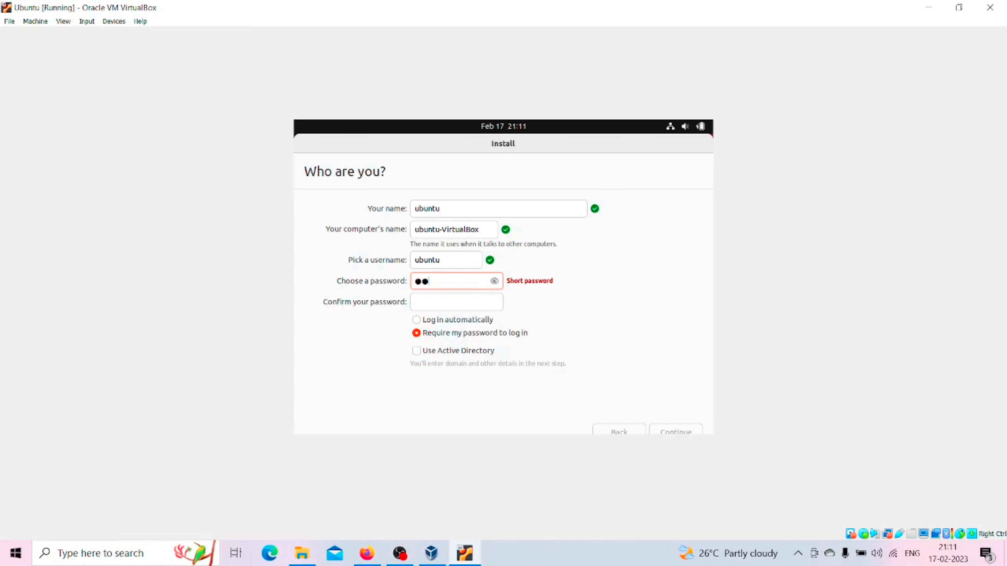
key("Tab")
type("●●●●●●●")
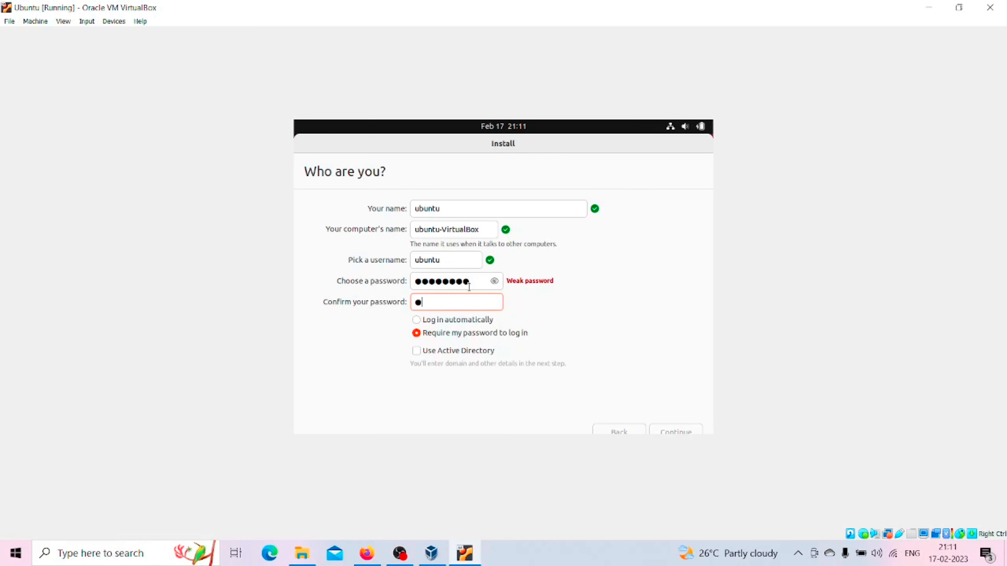
type("●")
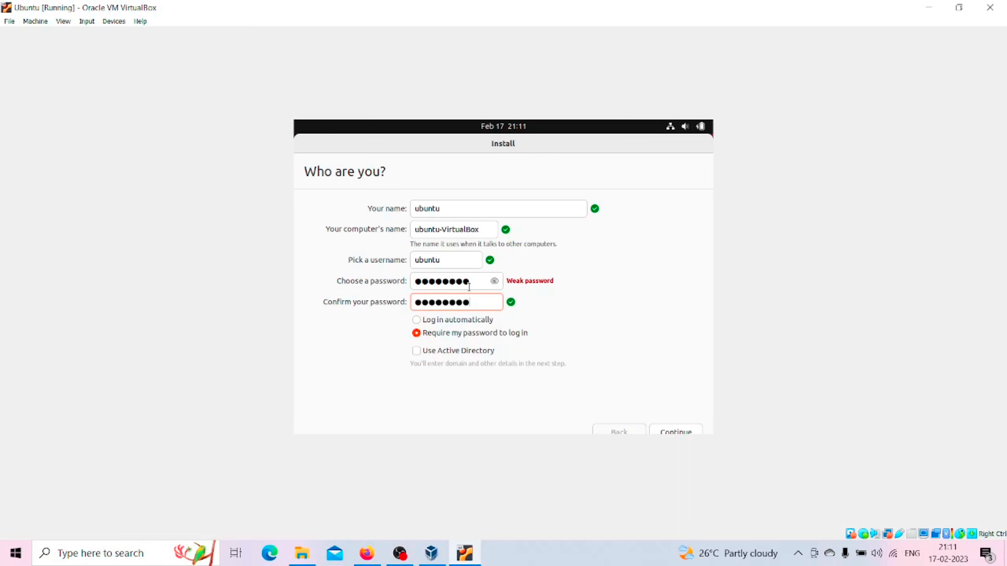
left_click(671, 431)
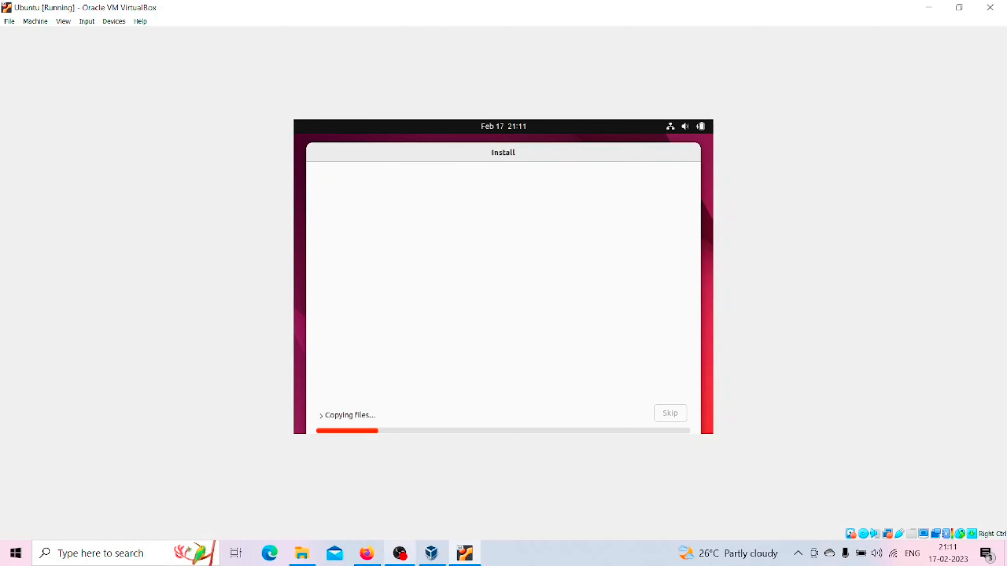
left_click(399, 553)
left_click(841, 388)
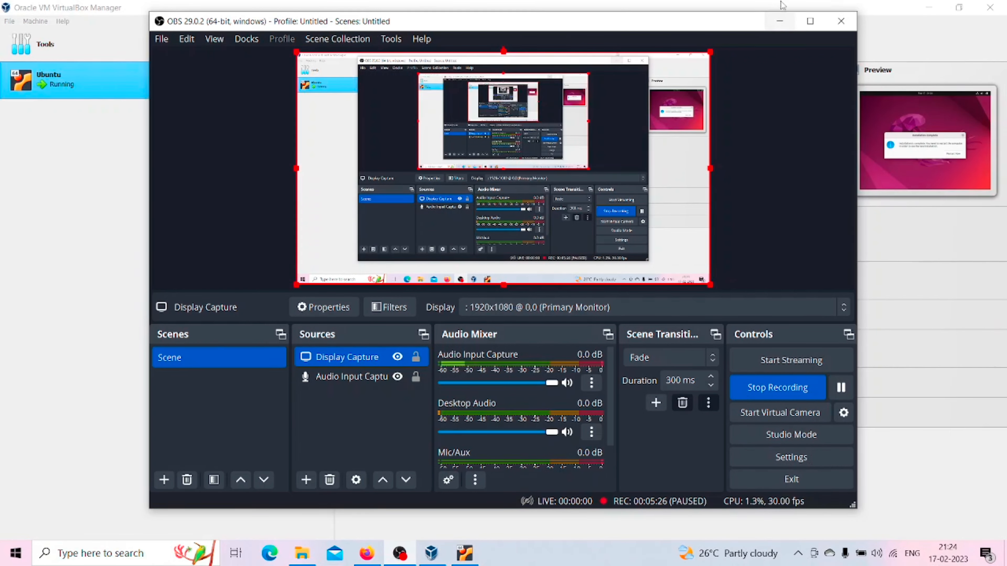
left_click(779, 21)
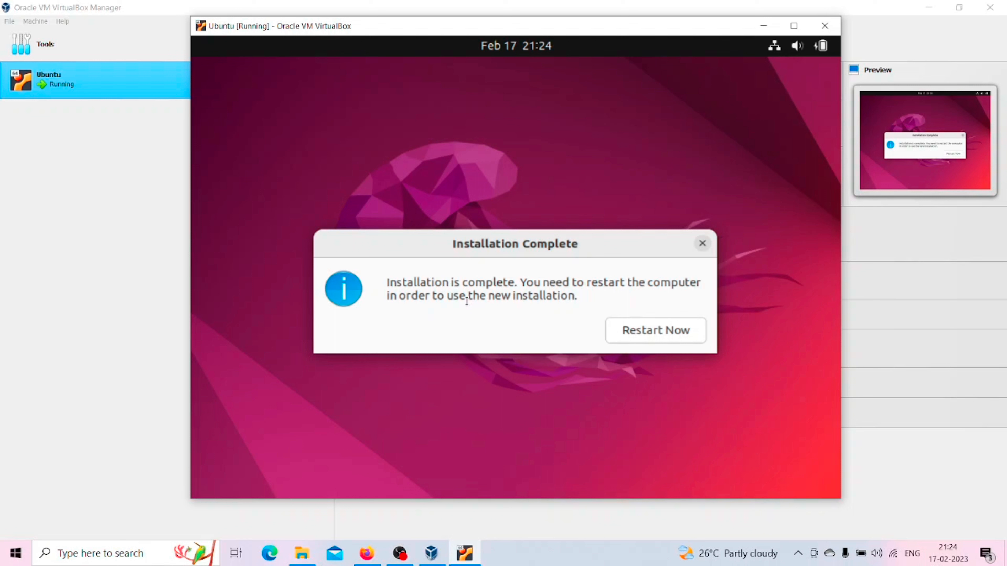
Step: Restart the virtual machine from the Installation Complete message to use the new Ubuntu installation
left_click(639, 328)
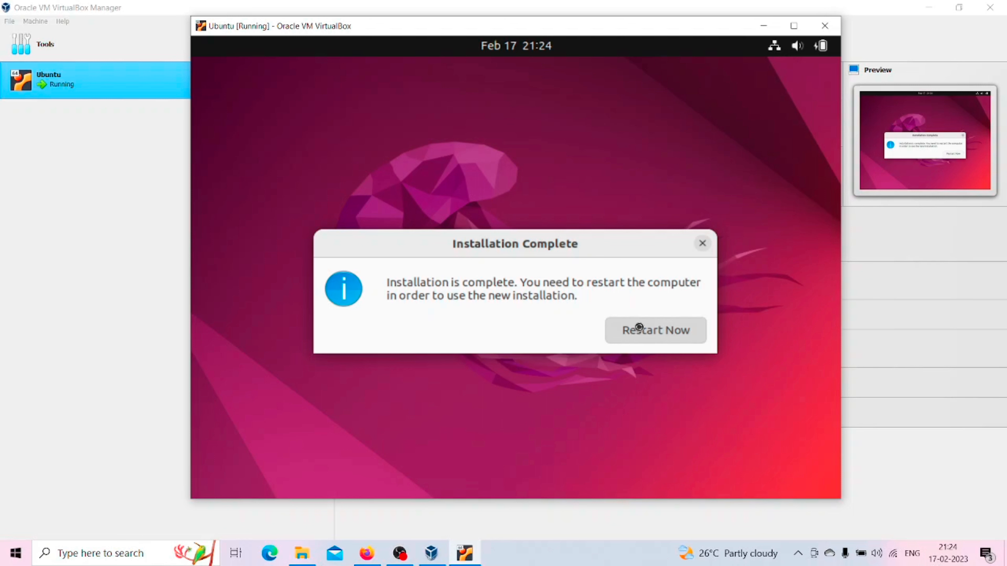